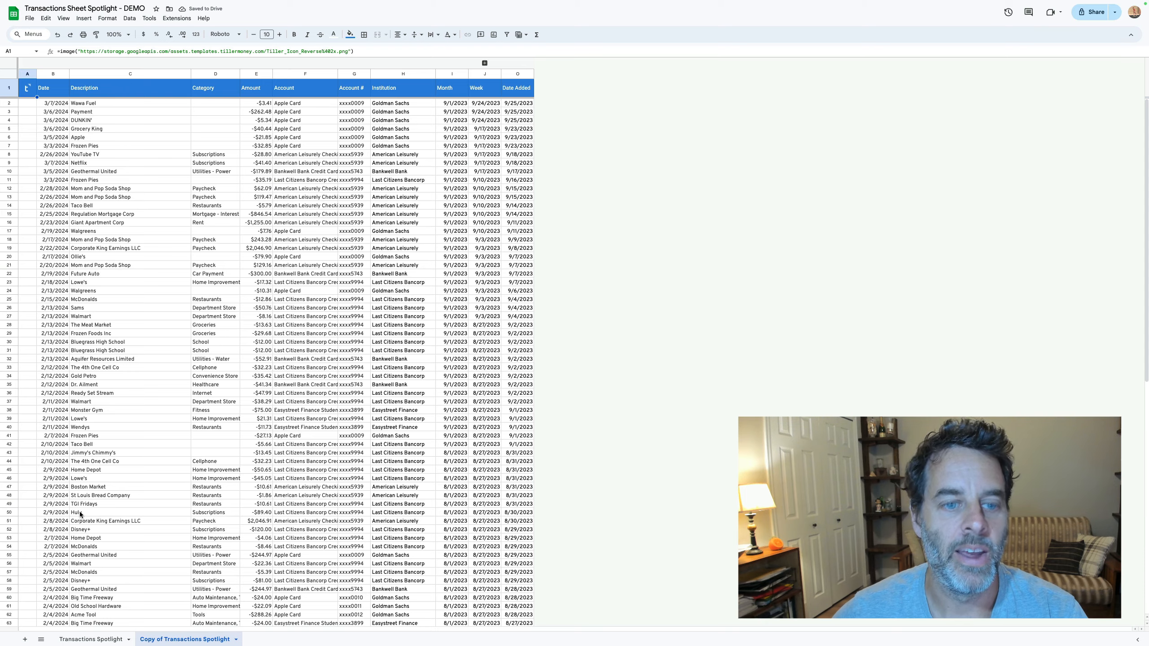
Step: Insert 11 blank rows above row 2 in the Transactions Spotlight sheet
left_click(91, 640)
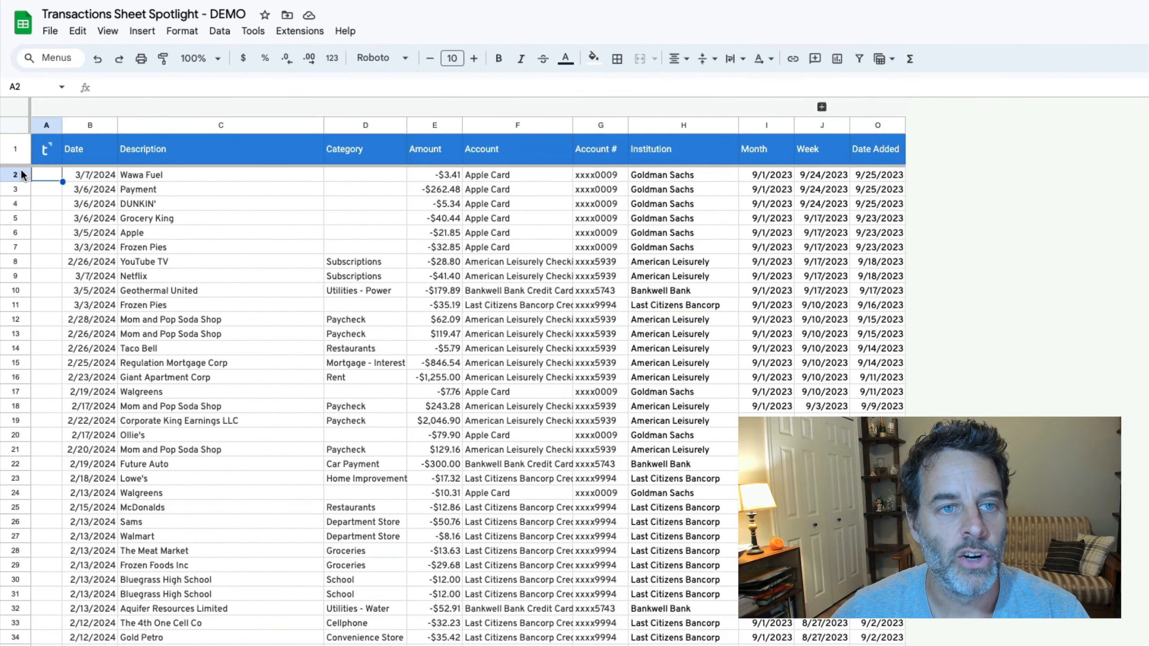
left_click_drag(22, 174, 20, 318)
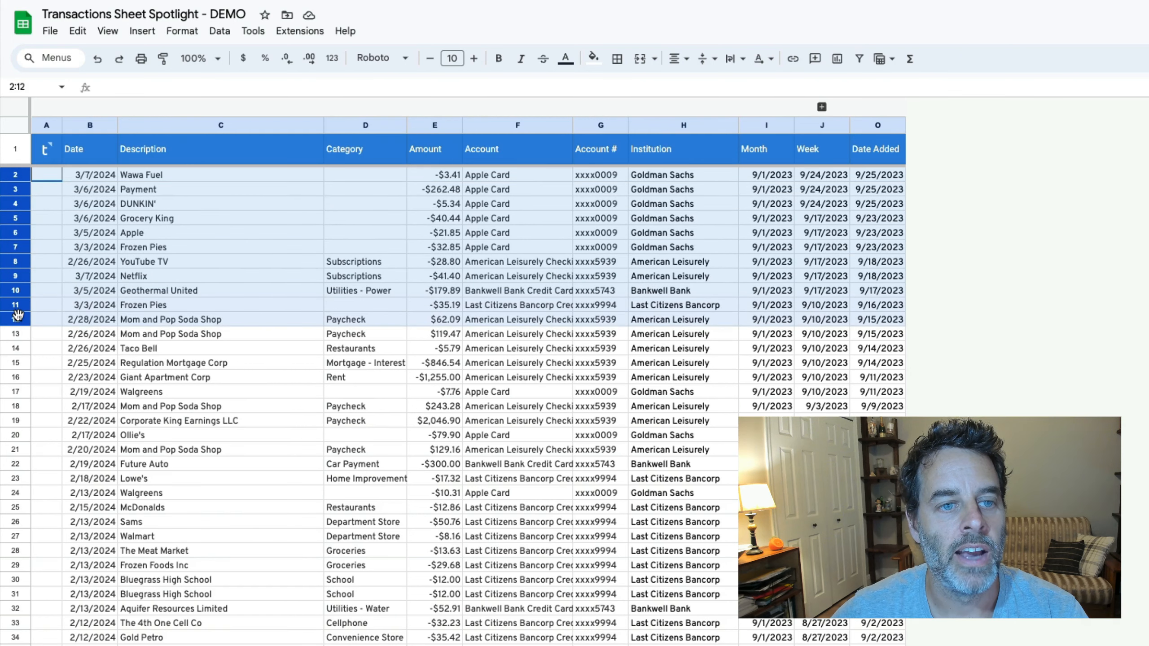
right_click(20, 317)
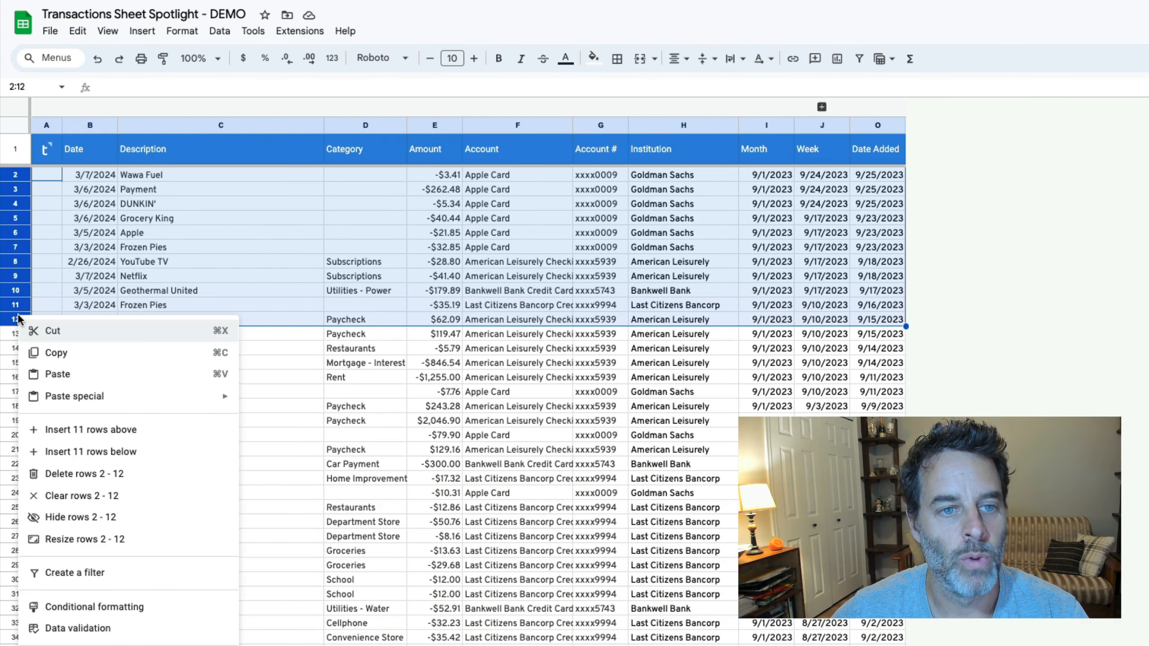
left_click(94, 430)
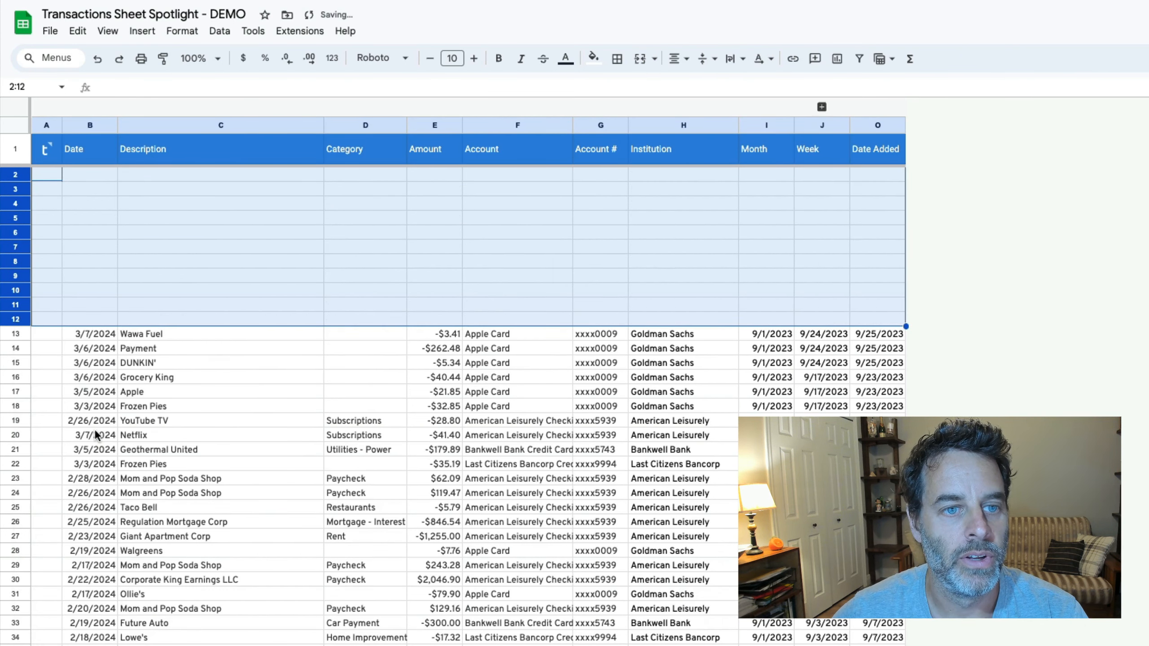
left_click(54, 174)
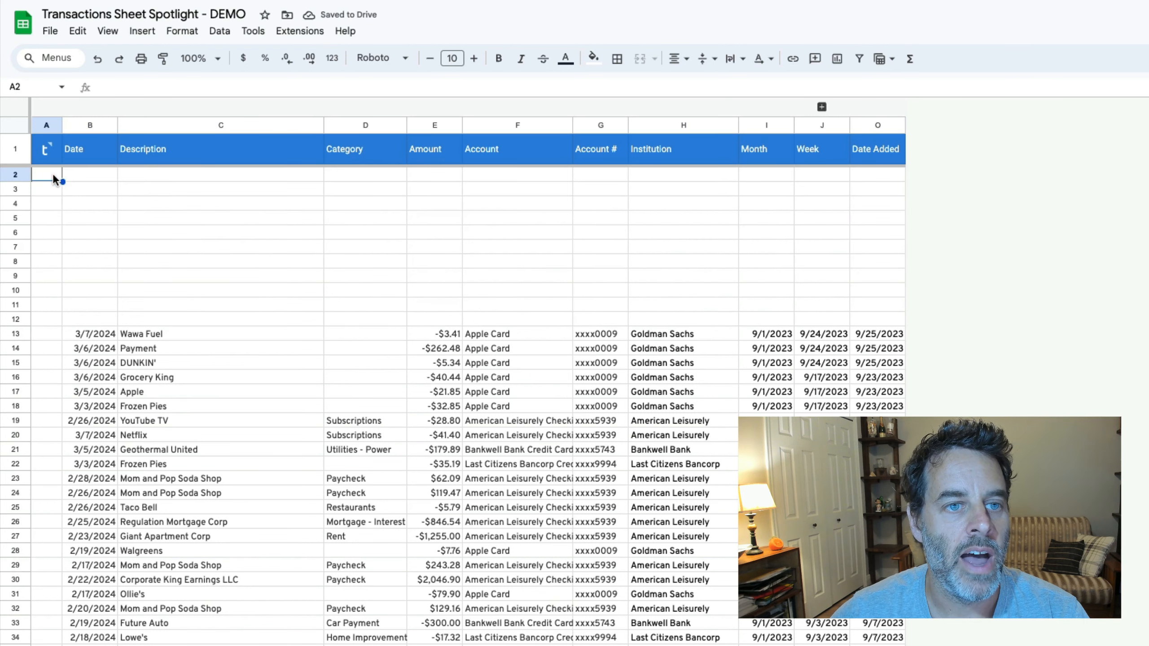
Step: Fill the blank rows 2 to 12 with a medium-light purple background
left_click_drag(19, 175, 20, 319)
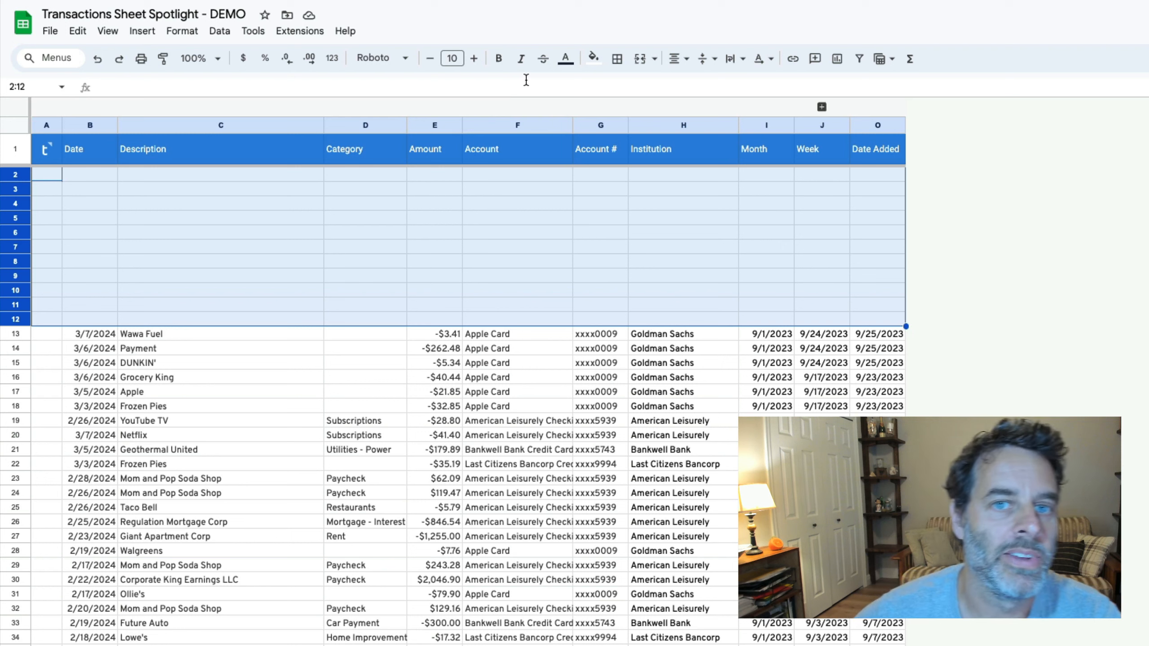
left_click(592, 59)
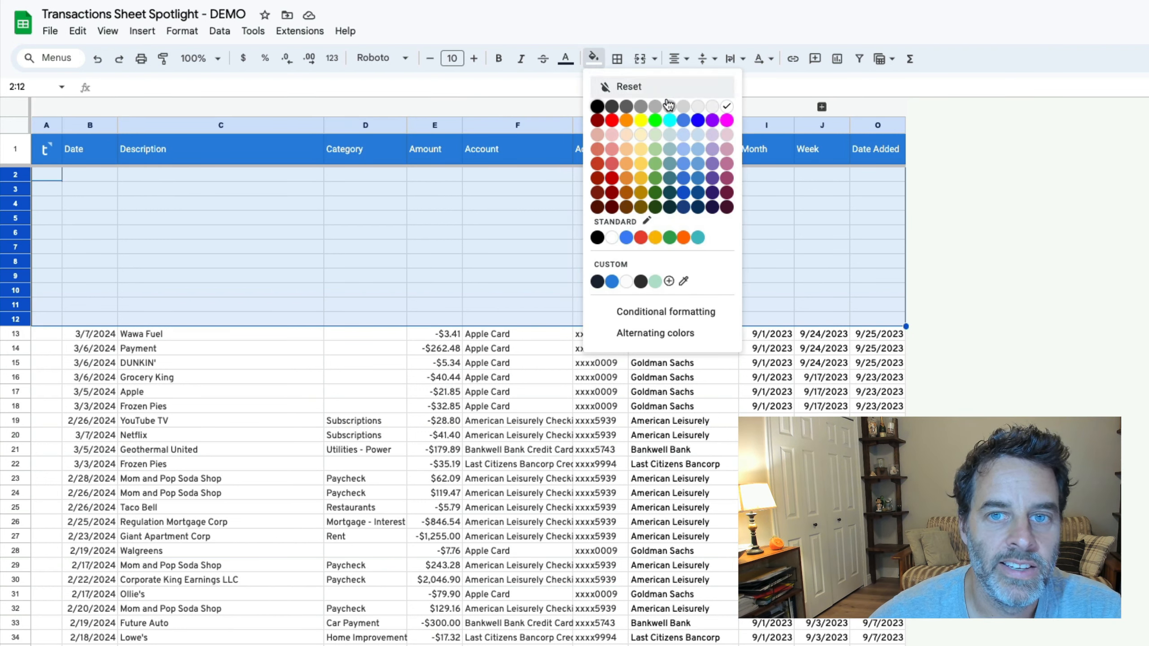
left_click(713, 152)
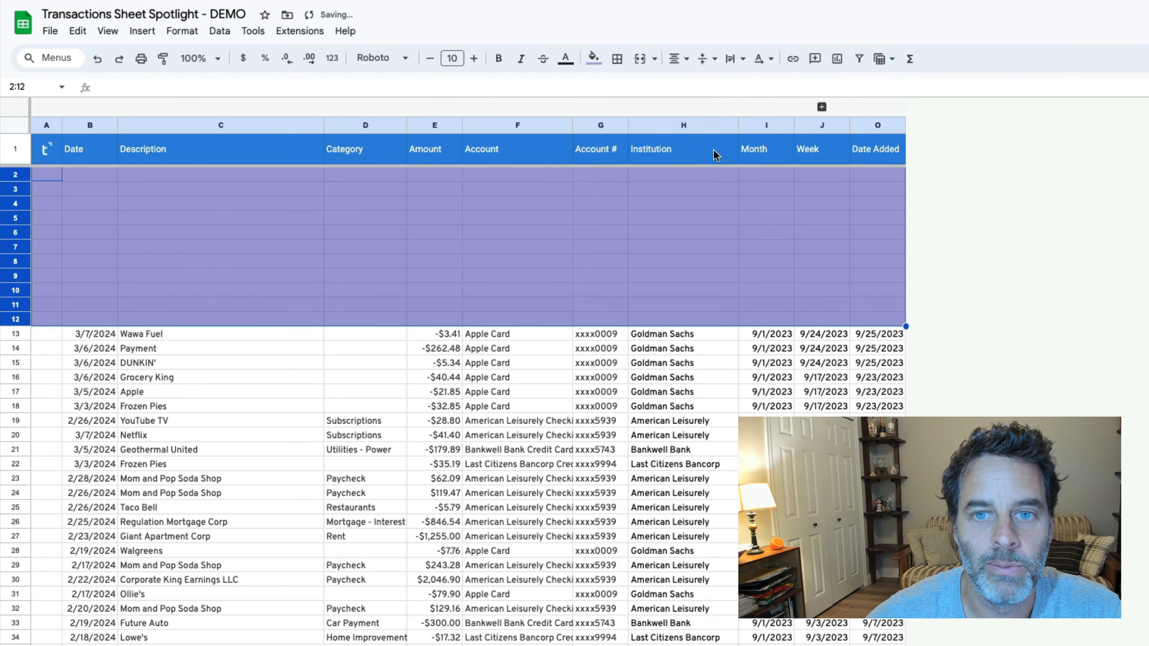
left_click(40, 194)
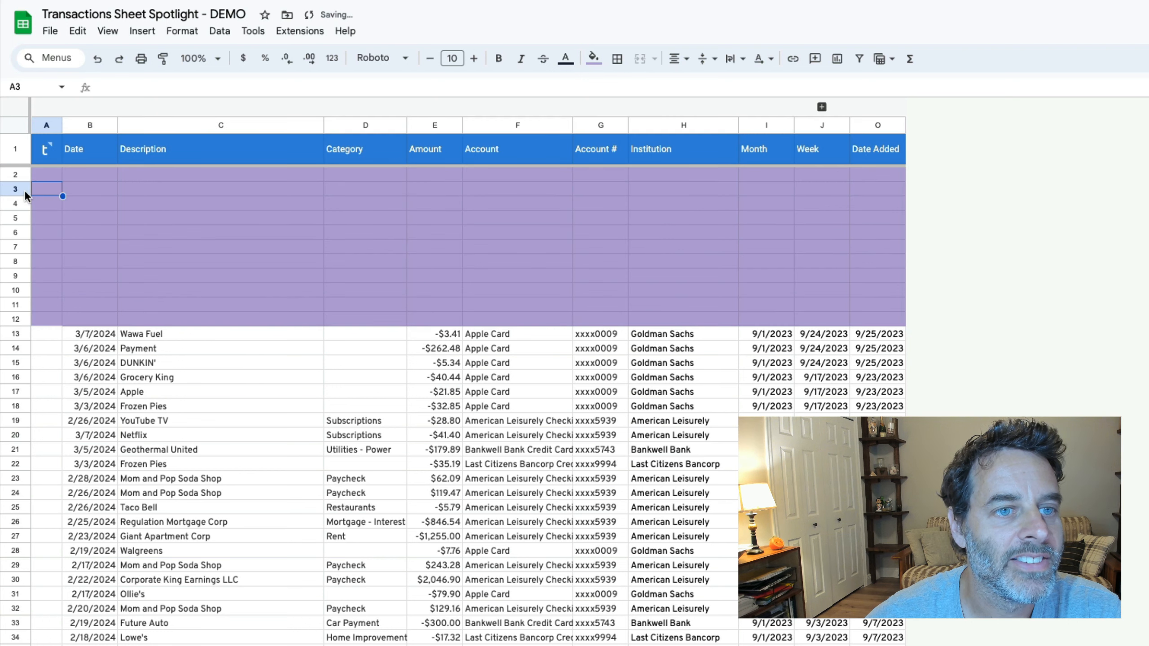
Step: Fill rows 3 to 12 with a lighter purple shade than row 2
left_click_drag(18, 190, 17, 320)
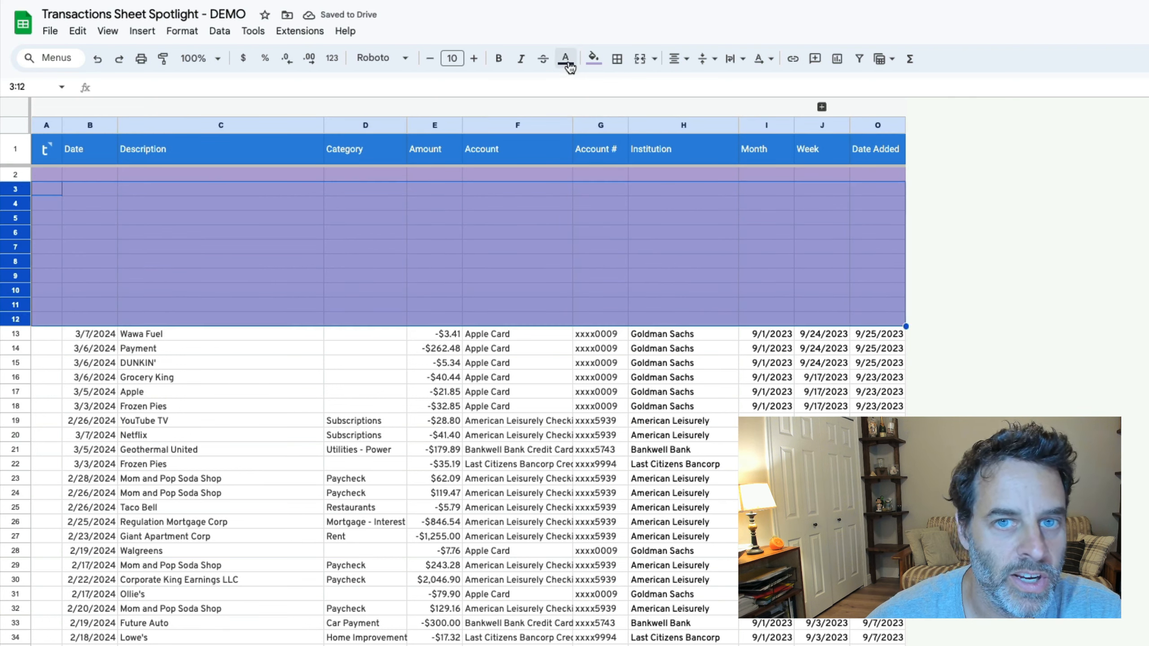
left_click(593, 58)
left_click(713, 136)
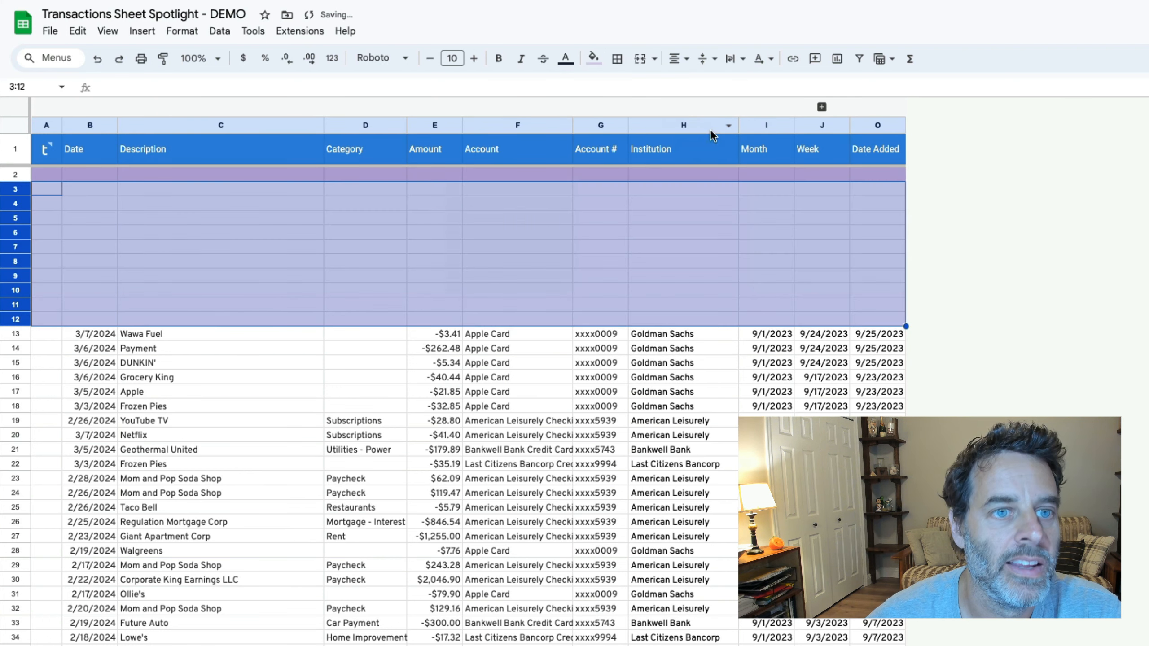
left_click(231, 262)
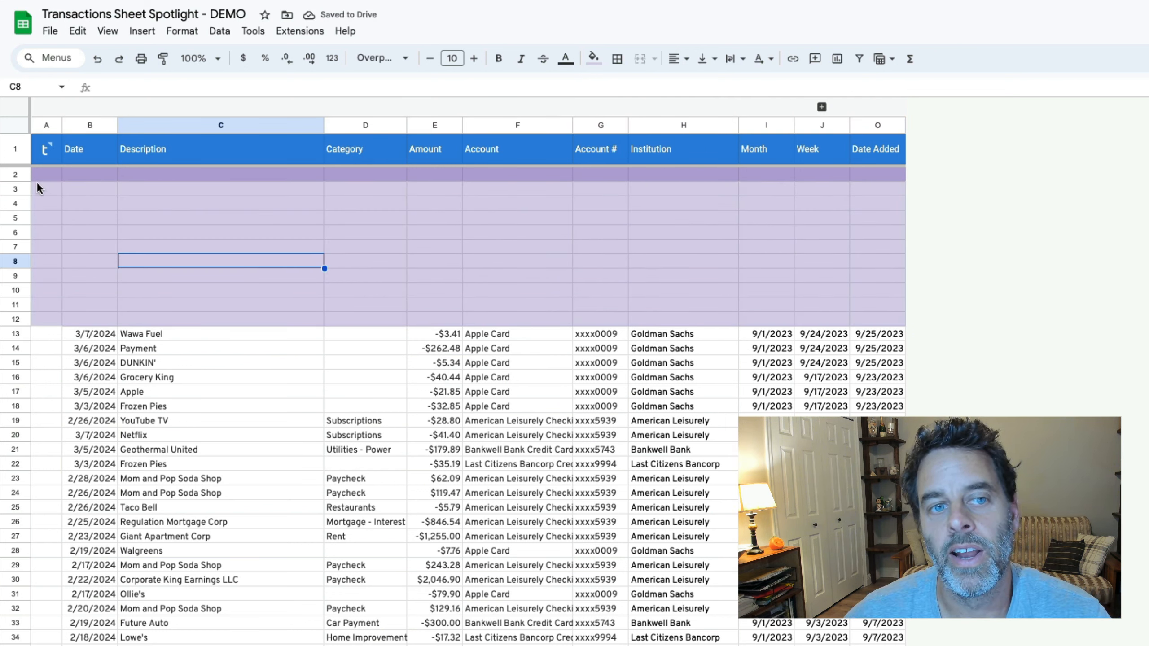
Step: Add a dropdown data validation rule to cell A2 with OFF and 5 as the first two items
left_click(57, 179)
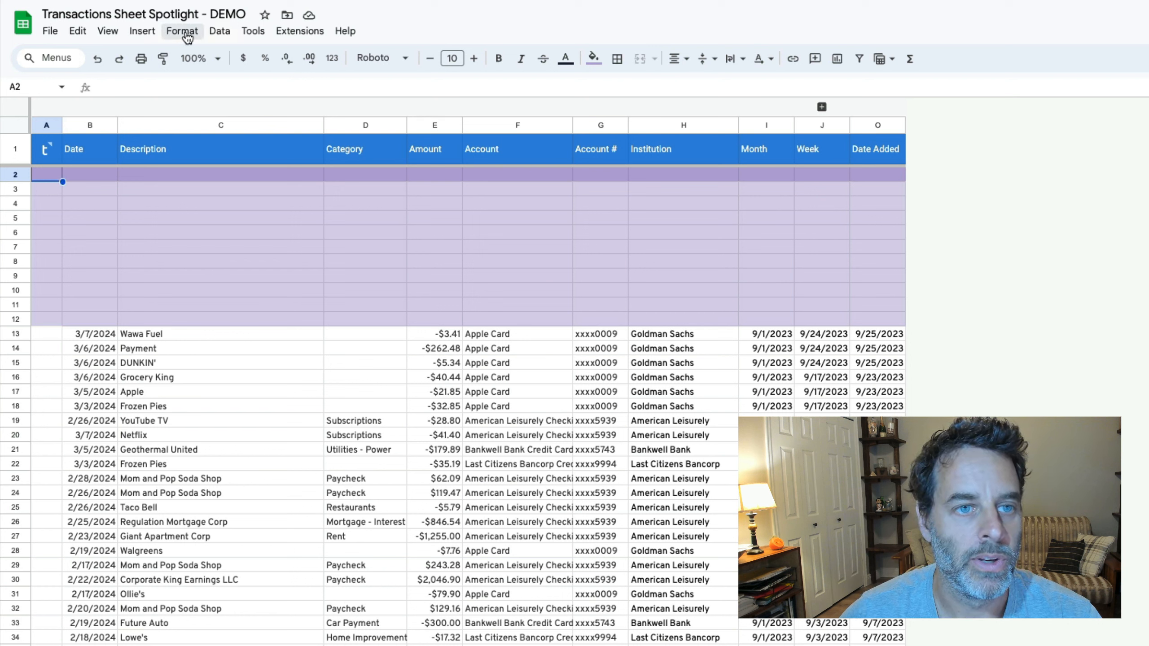
left_click(219, 32)
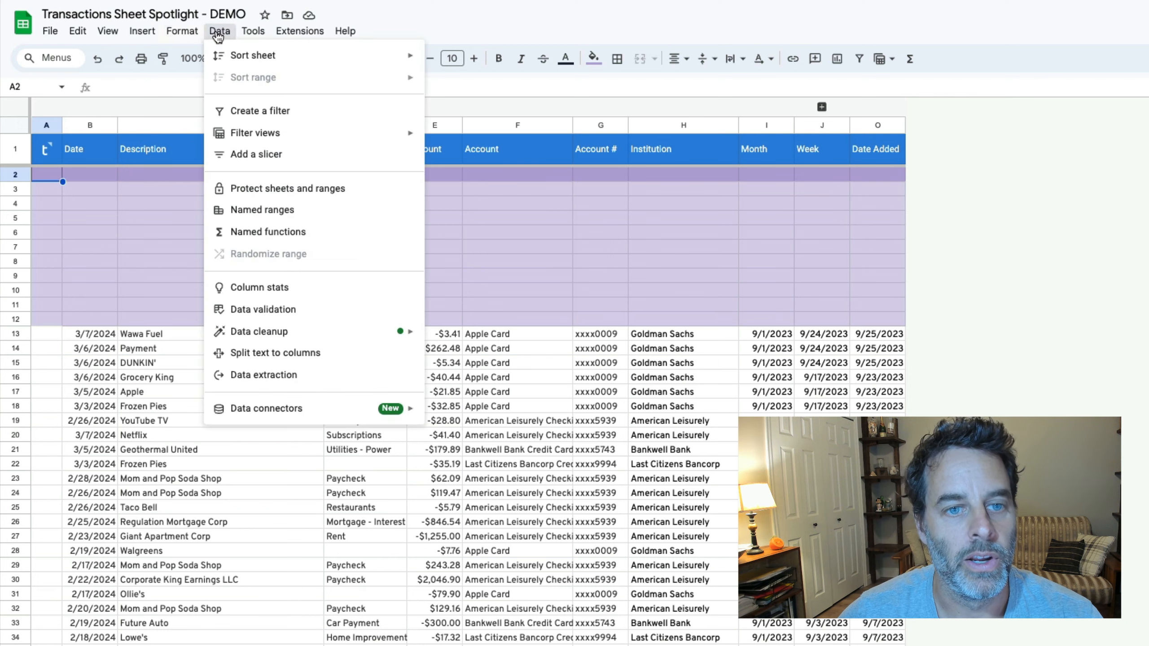
left_click(261, 311)
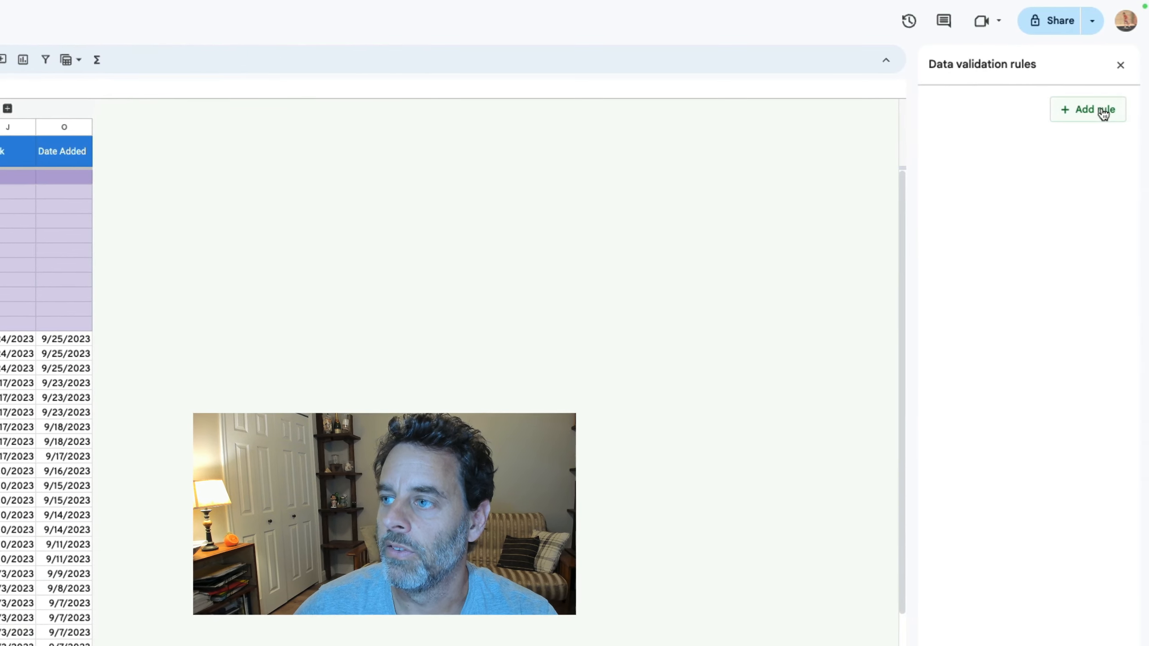
left_click(1104, 111)
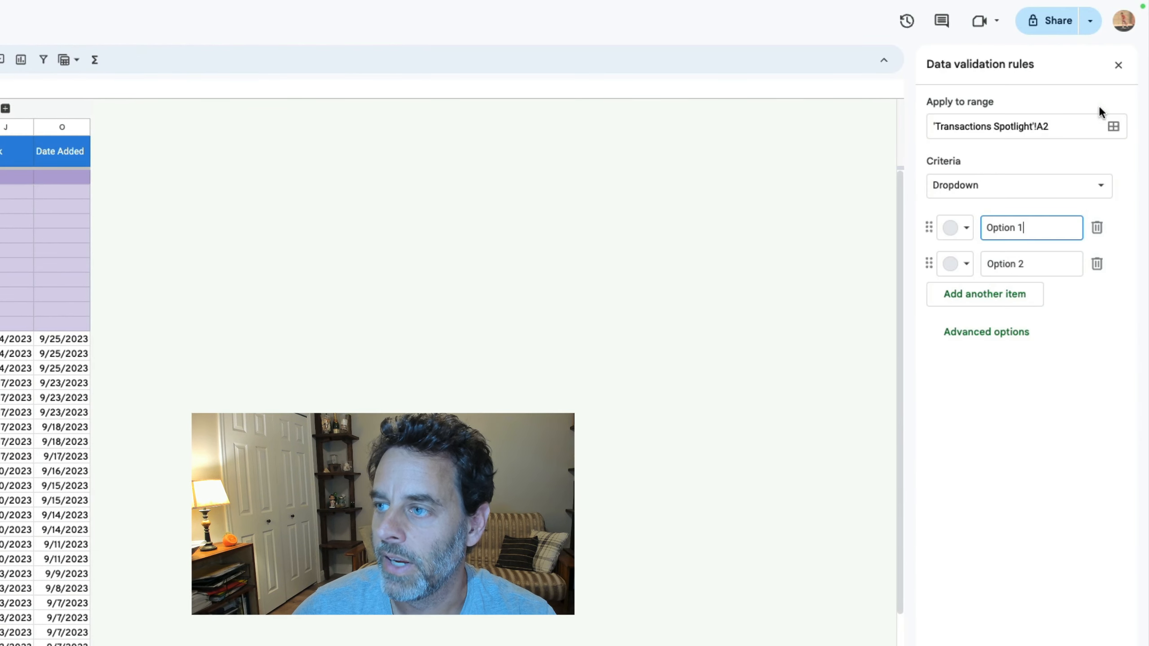
triple_click(1037, 231)
type("OFF")
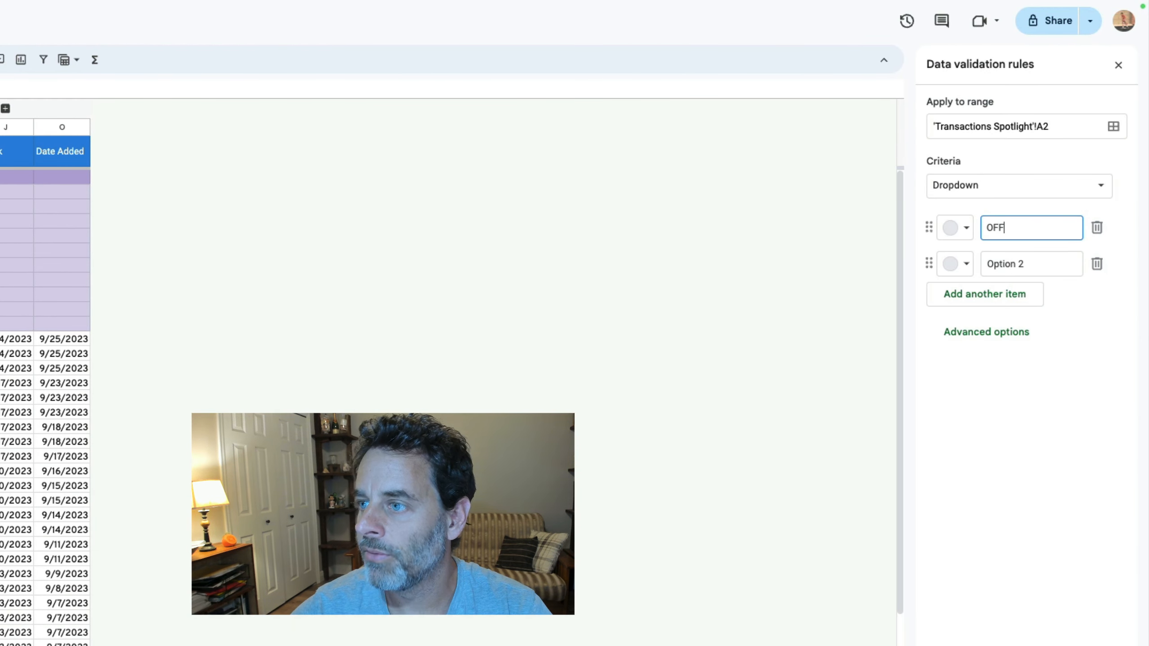
left_click(1047, 265)
triple_click(1046, 265)
type("5")
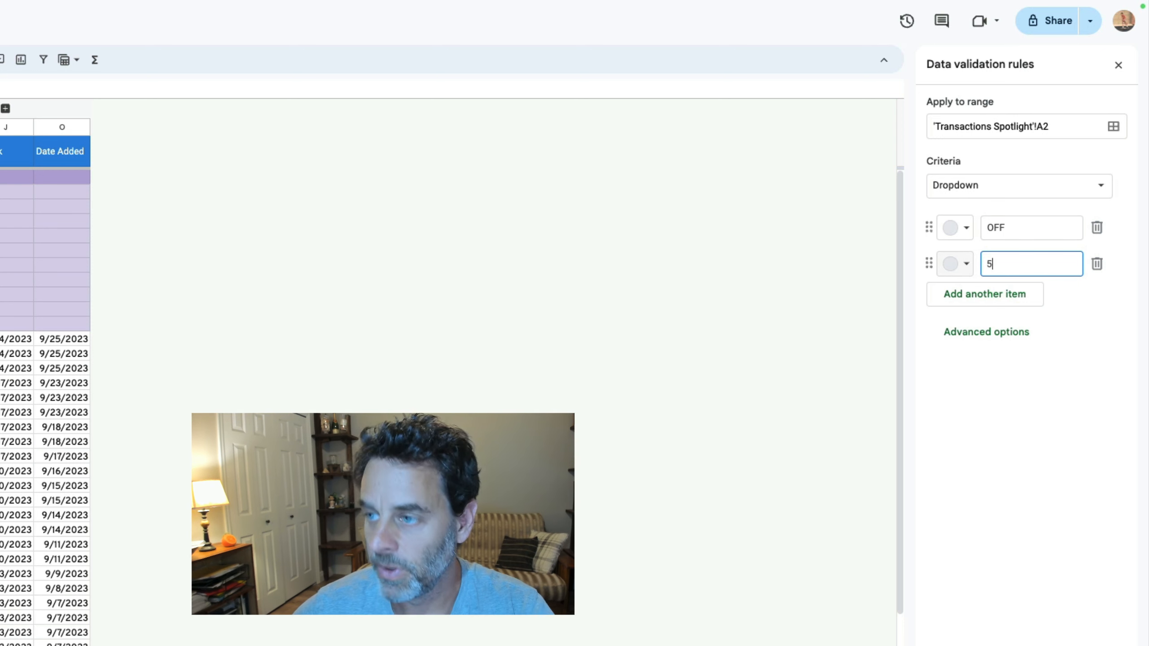
Step: Add the items 10, 15, 50 and 100 to the dropdown rule for A2
left_click(989, 295)
type("1")
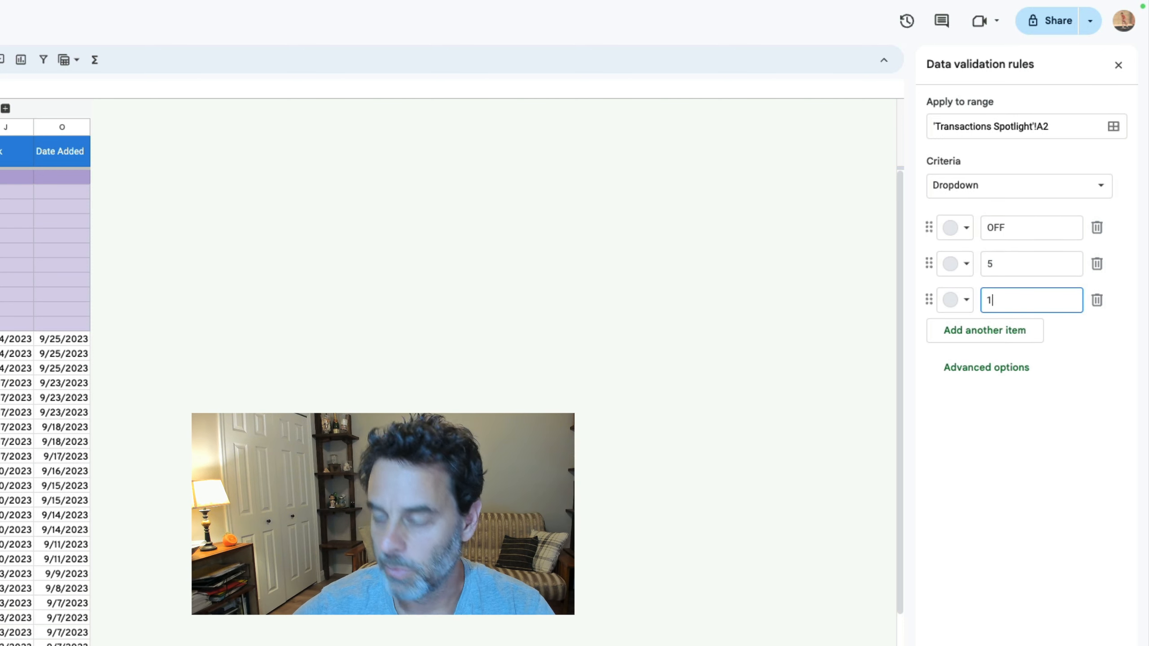
type("0")
left_click(998, 330)
type("1")
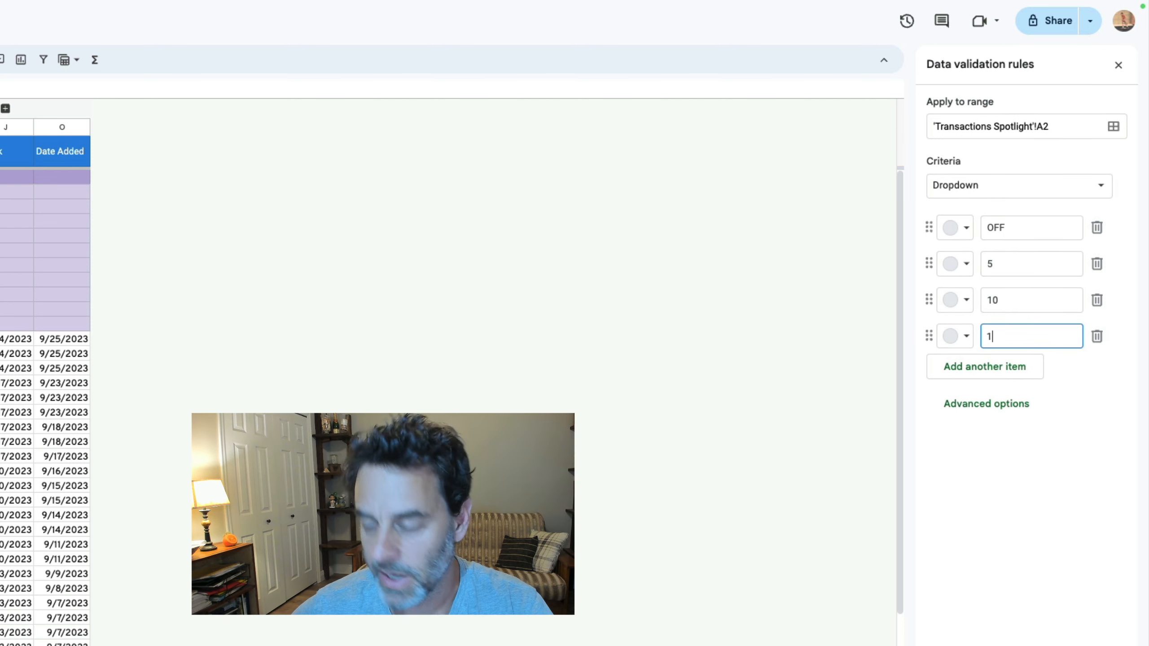
type("5")
left_click(1000, 369)
type("50")
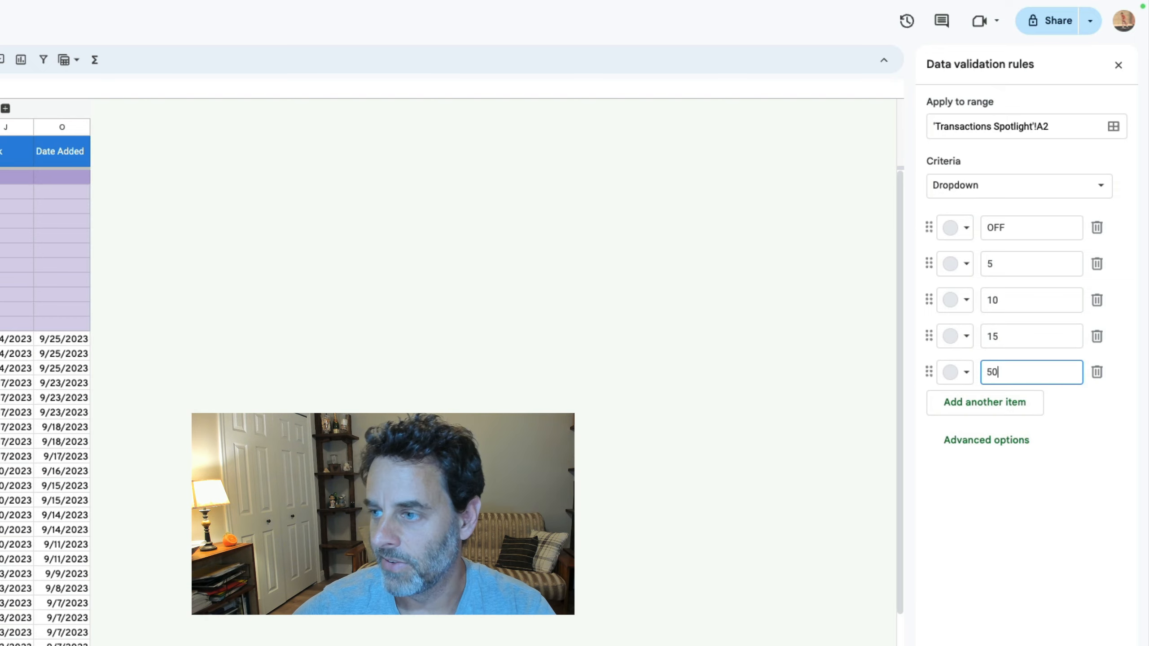
left_click(995, 400)
type("100")
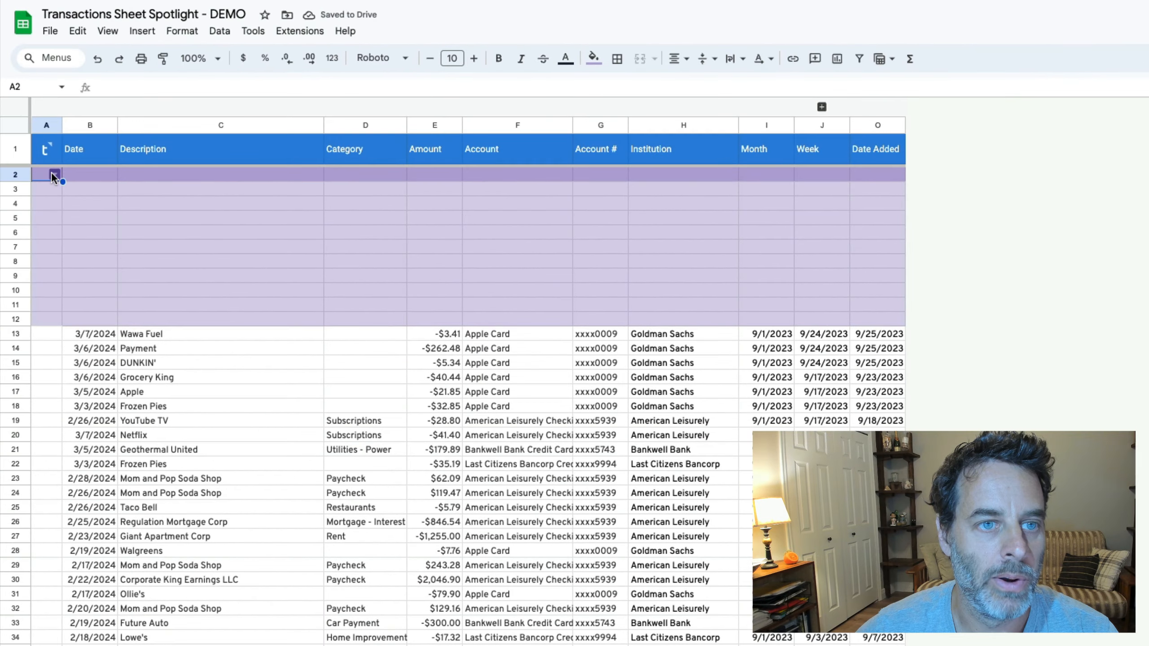
Step: Set cell A2 to OFF and change the text color of row 2 to white
left_click(55, 175)
left_click(52, 195)
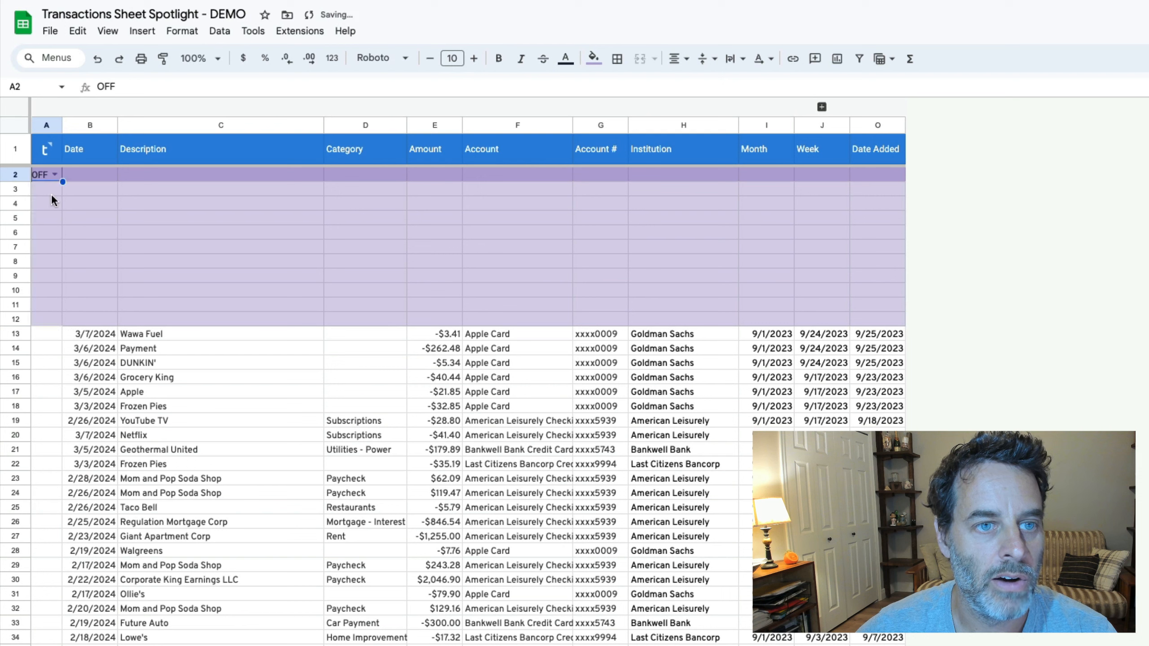
left_click(16, 173)
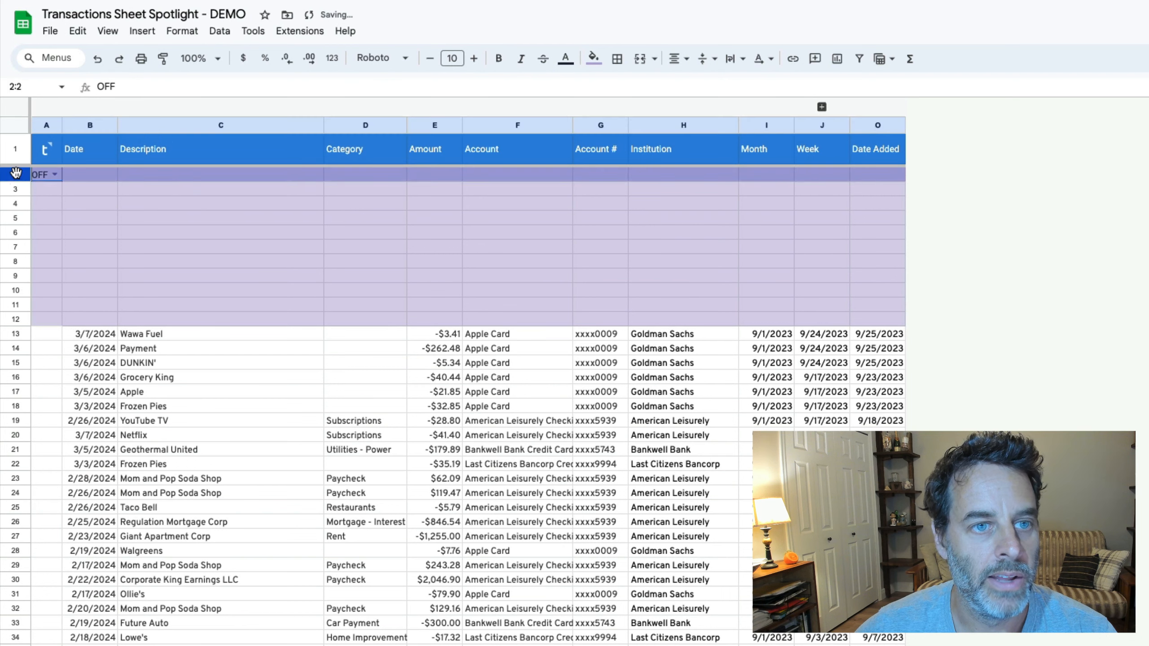
left_click(563, 62)
left_click(691, 107)
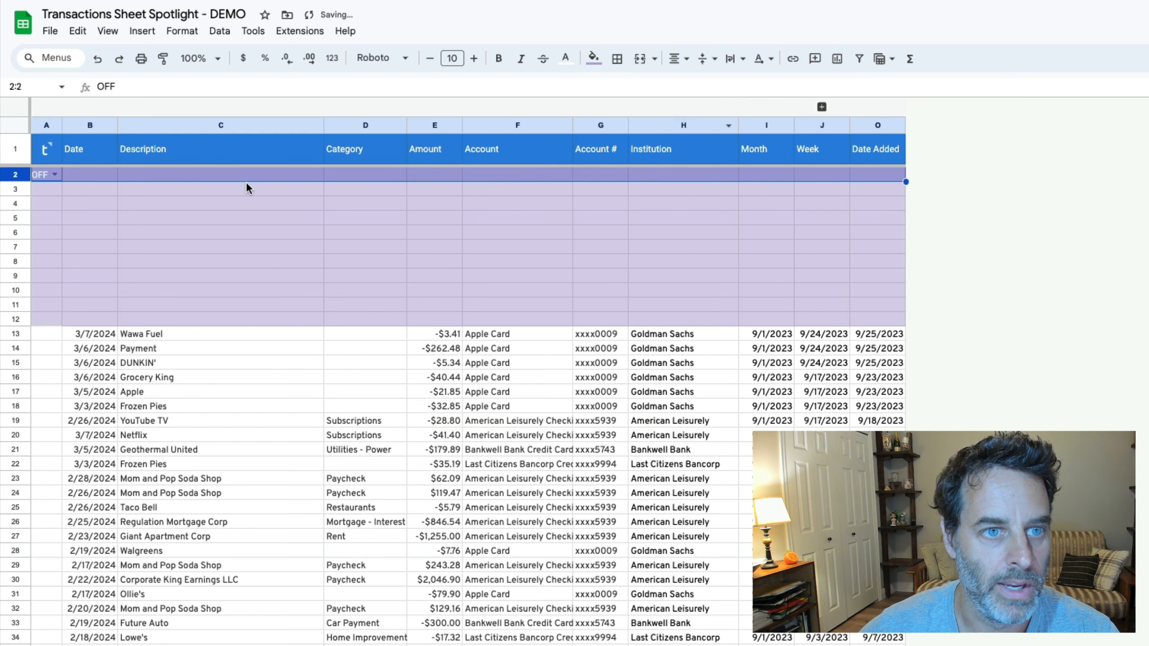
Step: Paste the spotlight LET formula with start_row 13, flagchar "t" and flagcol 1 into cell C2
left_click(169, 175)
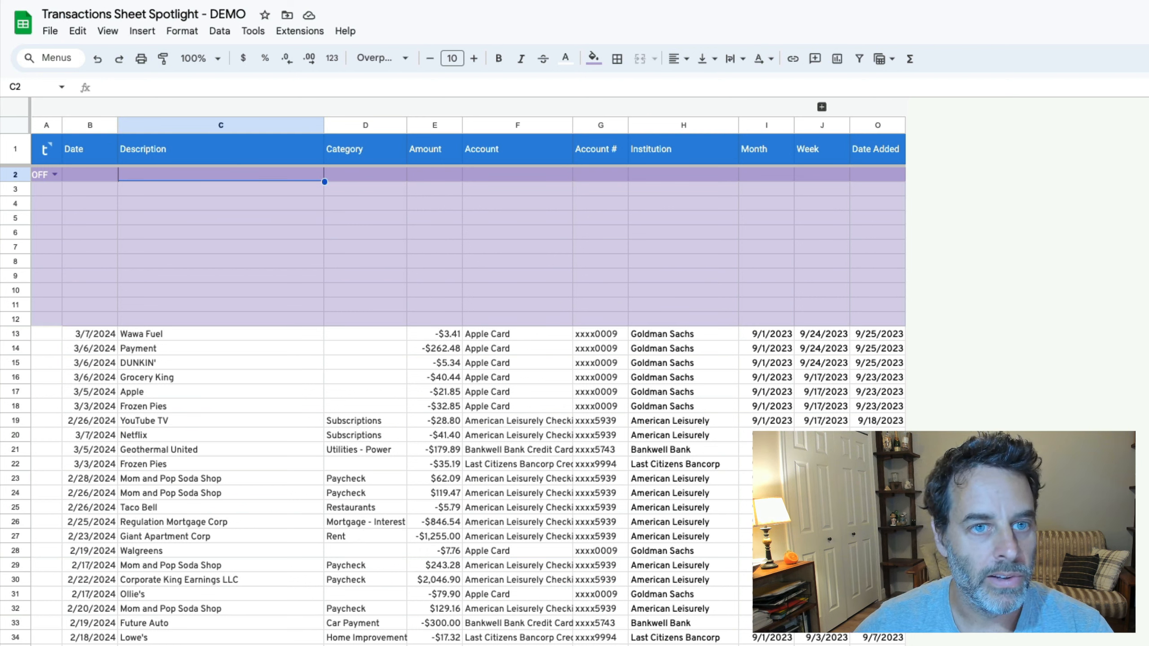
left_click(205, 86)
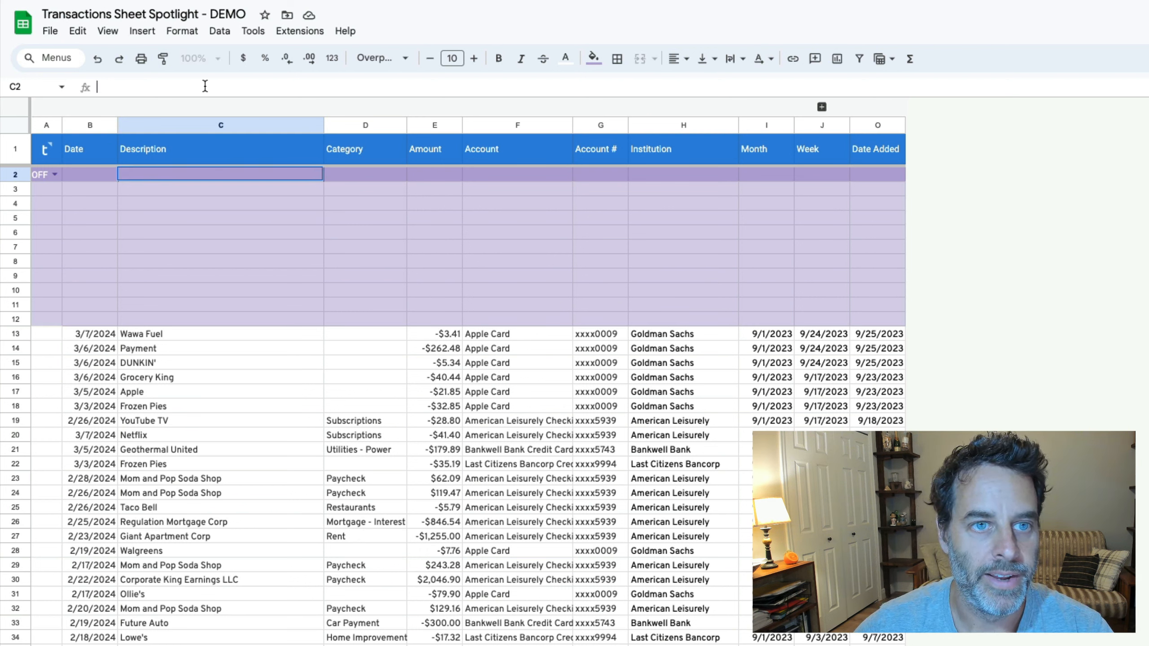
key("ctrl+v")
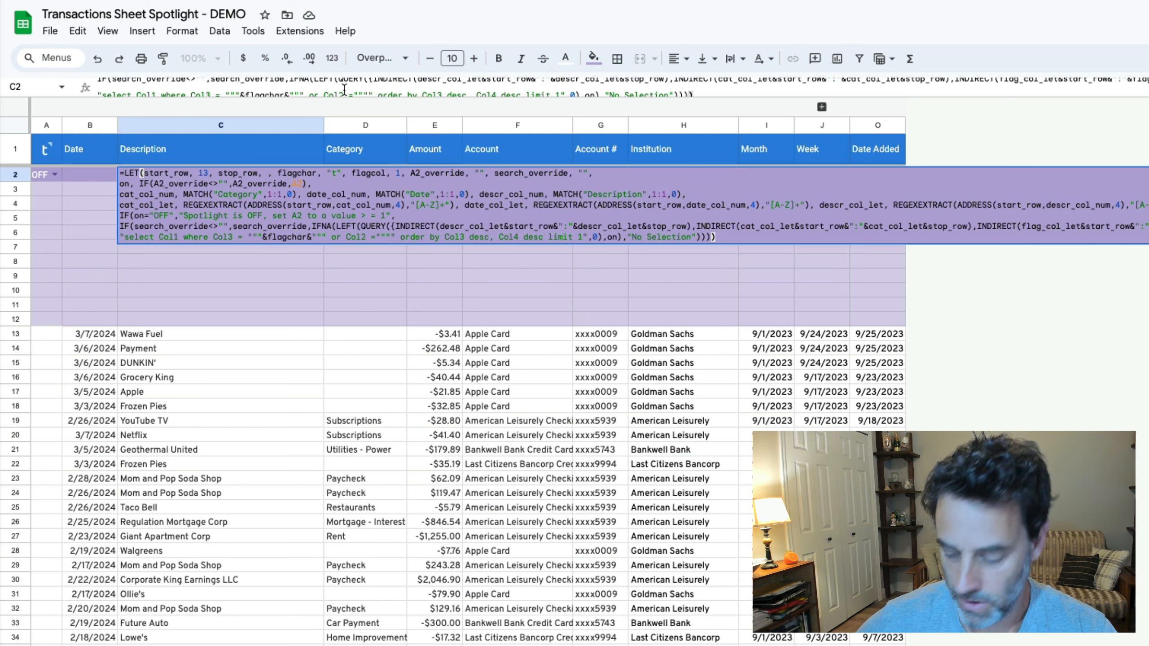
key("Return")
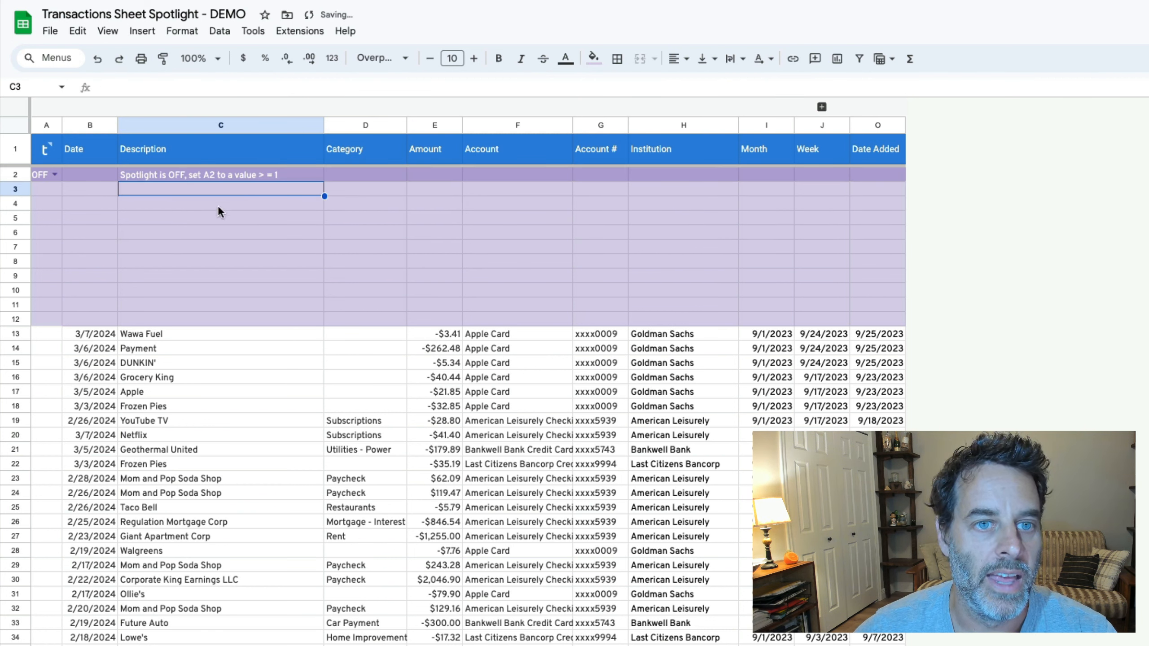
Step: Review the LET formula's settings in C2 and the dropdown choices in A2
left_click(251, 175)
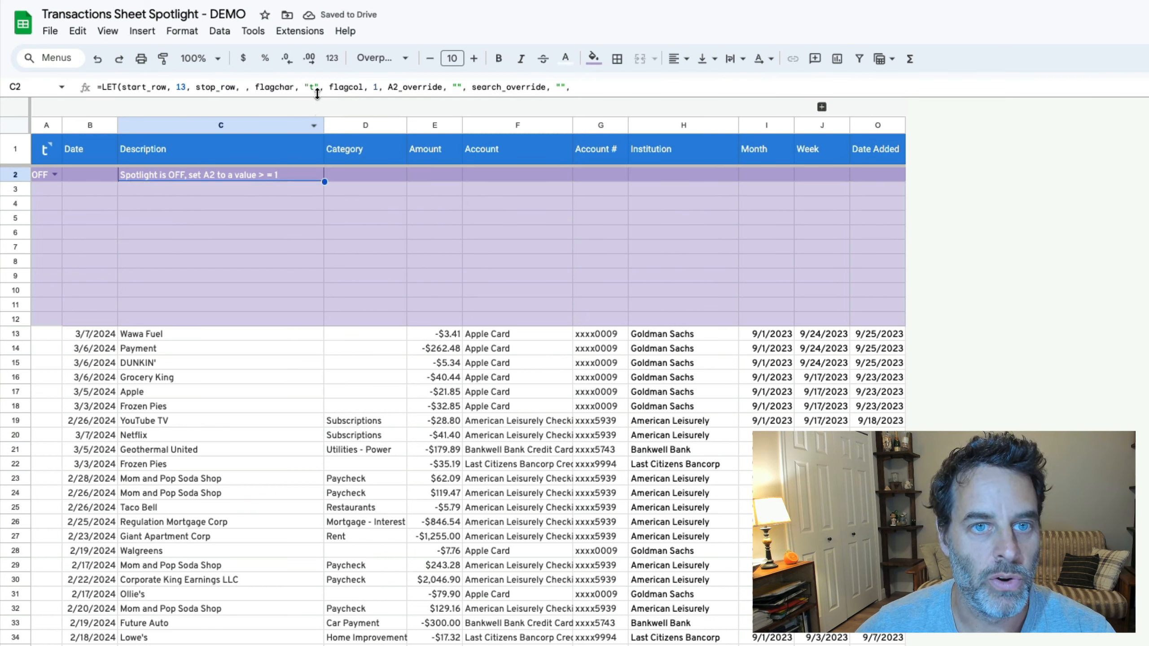
left_click_drag(318, 103, 345, 87)
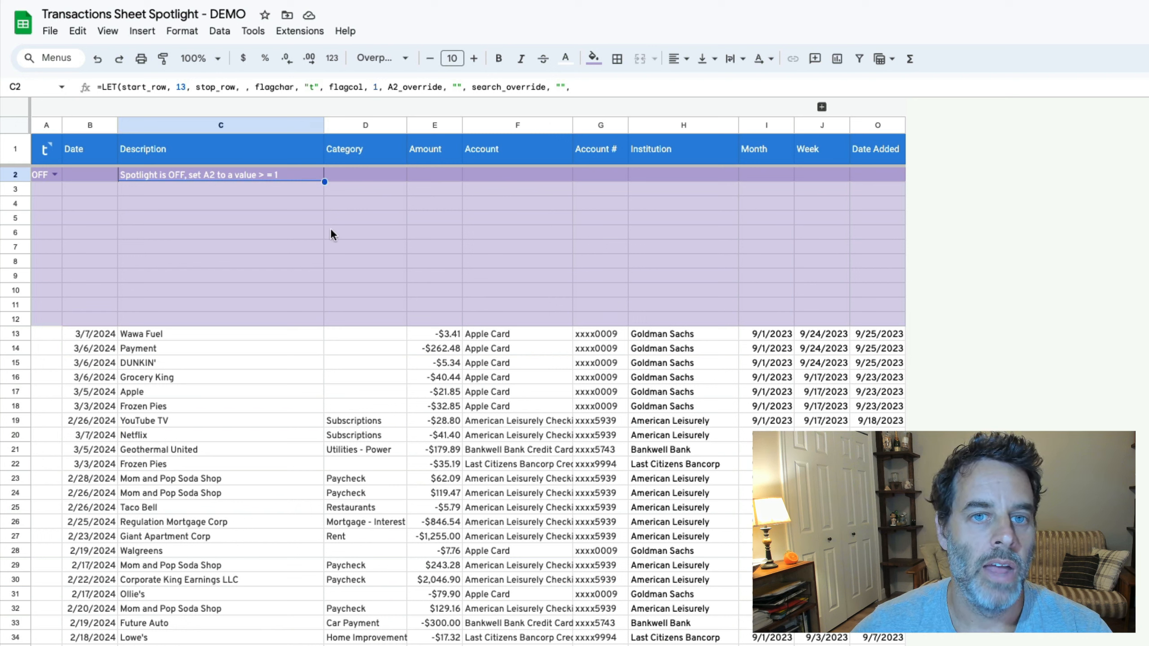
left_click(53, 175)
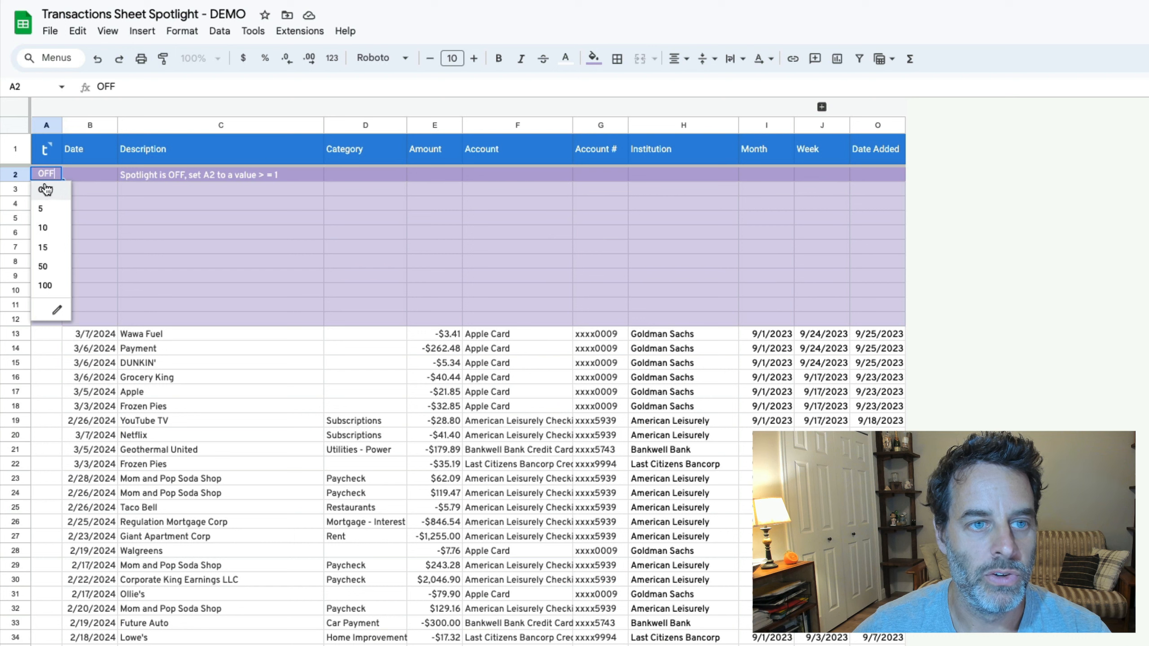
left_click(172, 176)
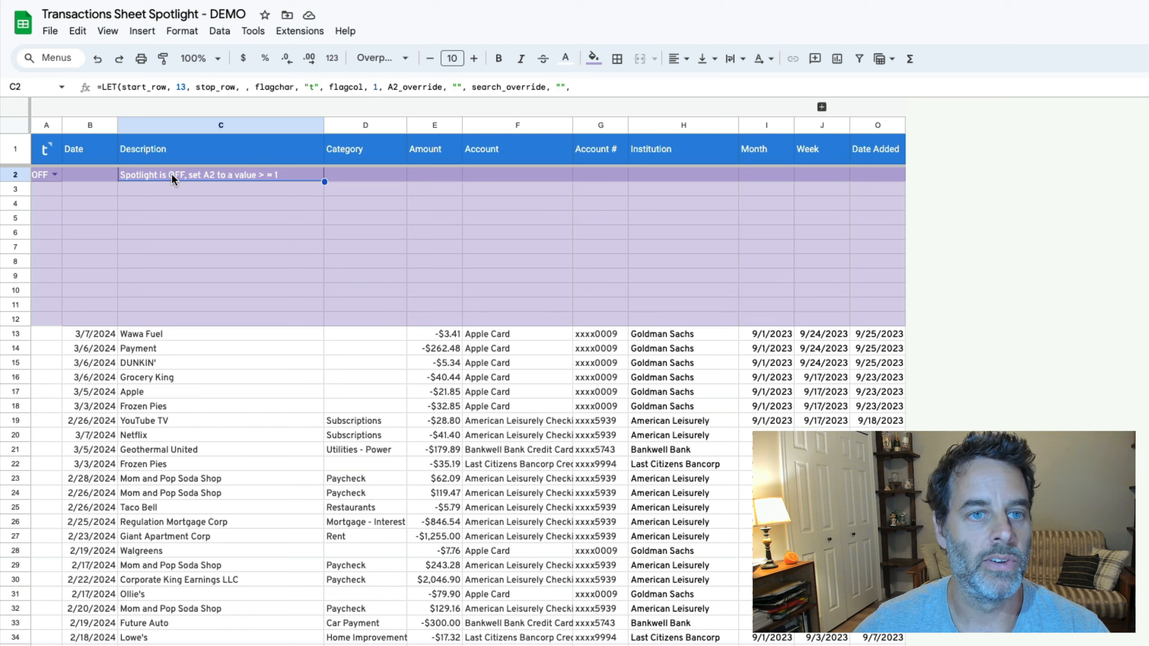
Step: Set the spotlight value in A2 to 10 and select the empty Category cell of the first Wawa Fuel transaction
left_click(53, 174)
left_click(88, 316)
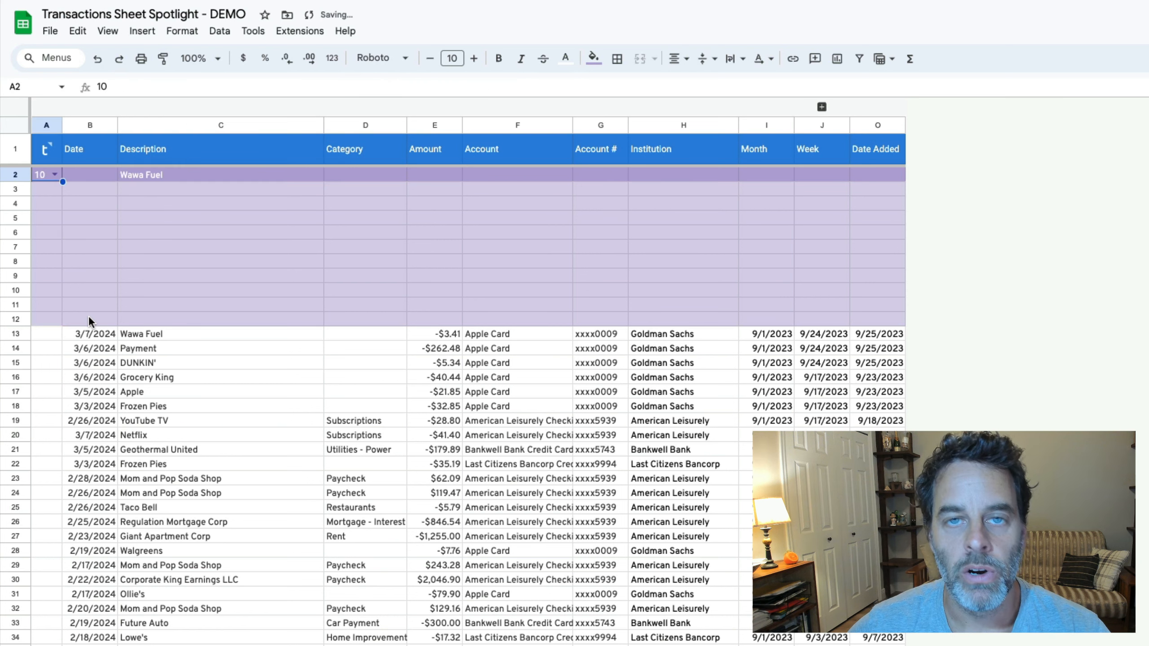
left_click(365, 335)
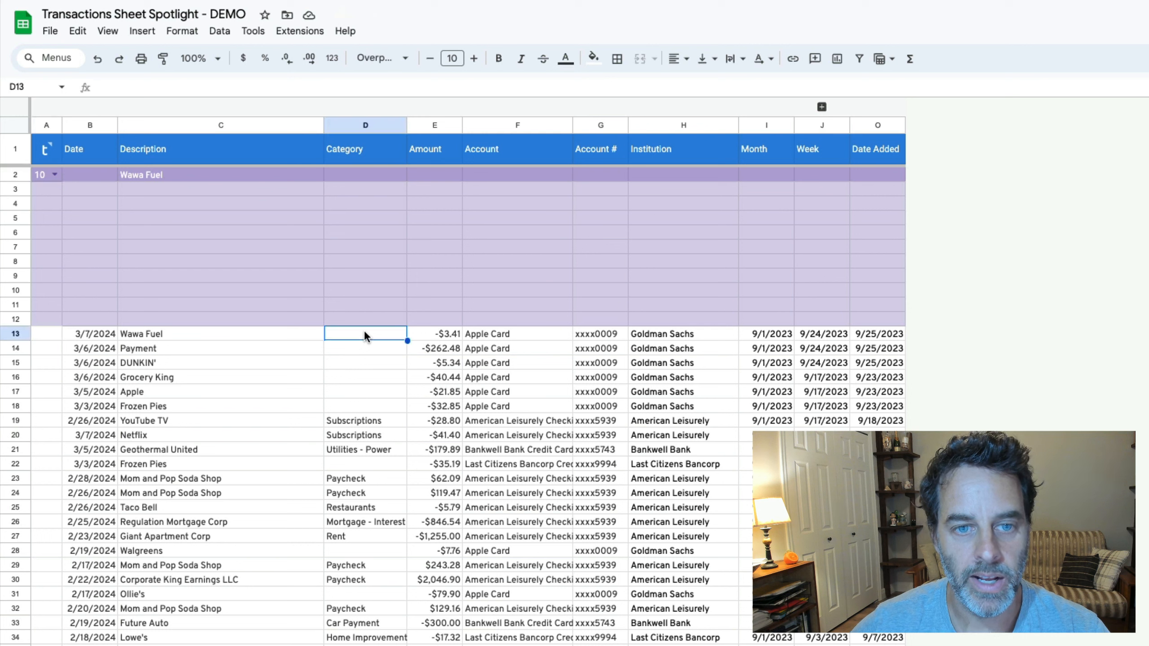
Step: Enter the category Gas for the Wawa Fuel transaction in row 13 and Test for the Payment transaction in row 14
type("Gas")
key("Return")
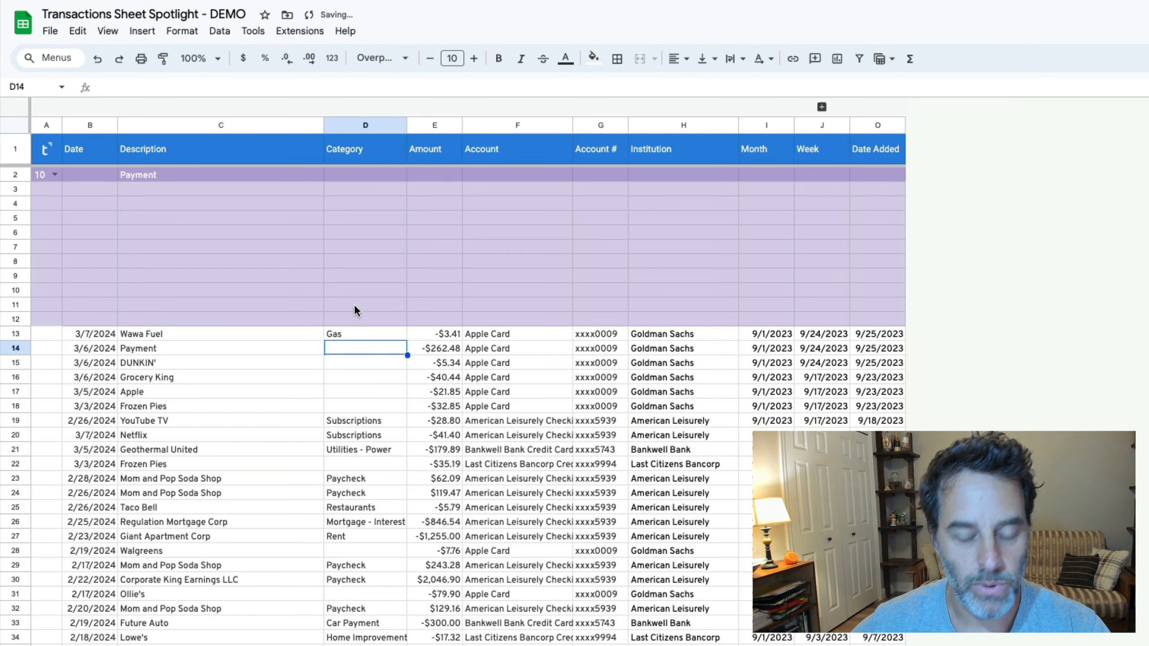
type("Test")
key("Return")
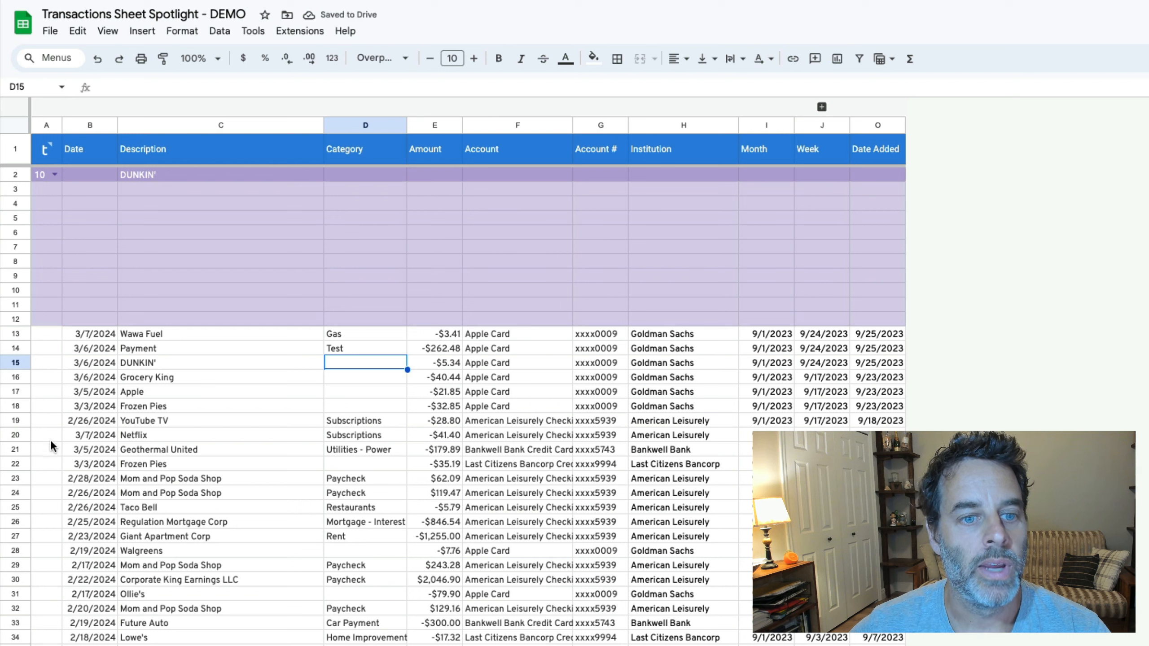
Step: Flag the Mom and Pop Soda Shop transaction in A23 and the Ollie's transaction in A31 with "t"
left_click(47, 478)
type("t")
key("Return")
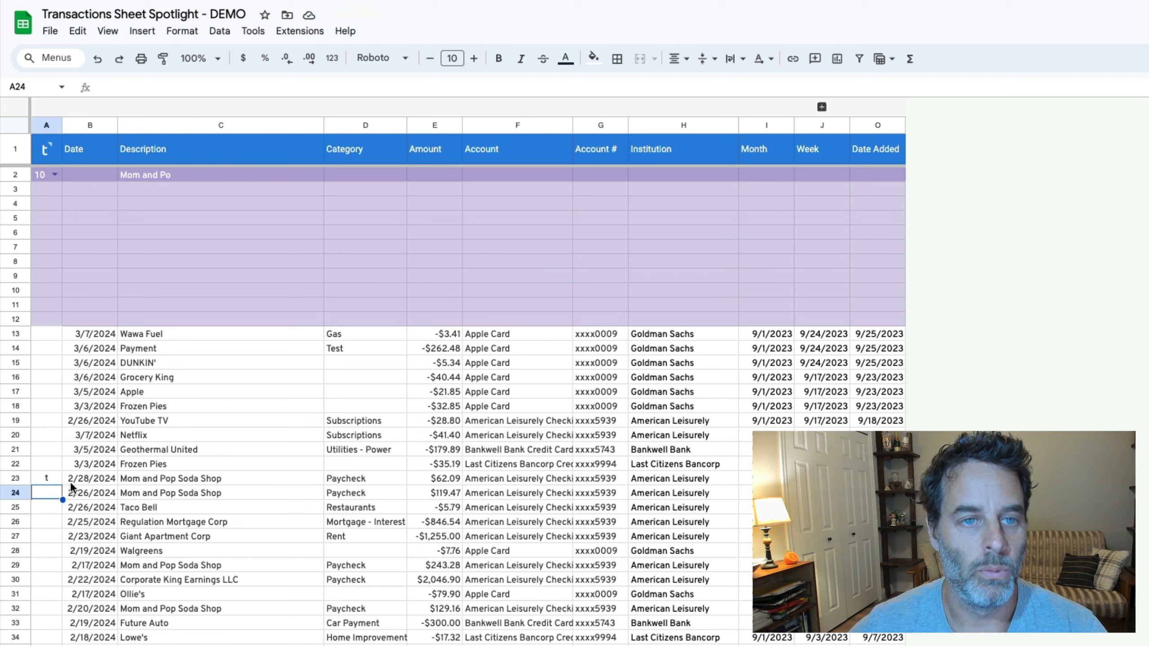
left_click(54, 593)
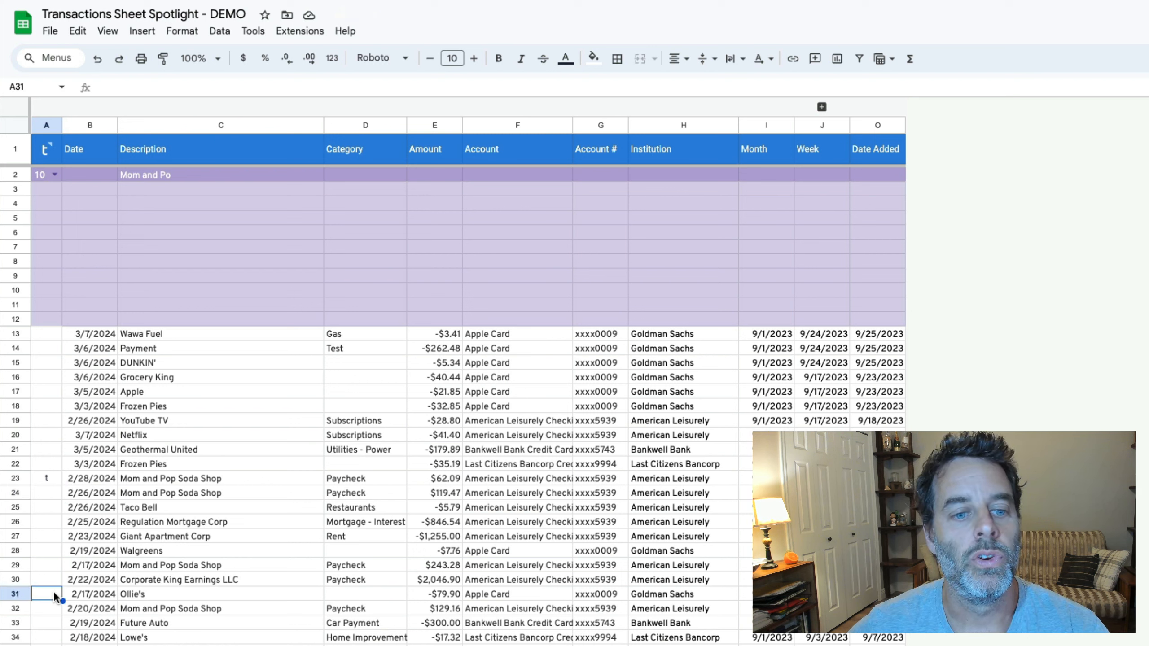
type("t")
key("Return")
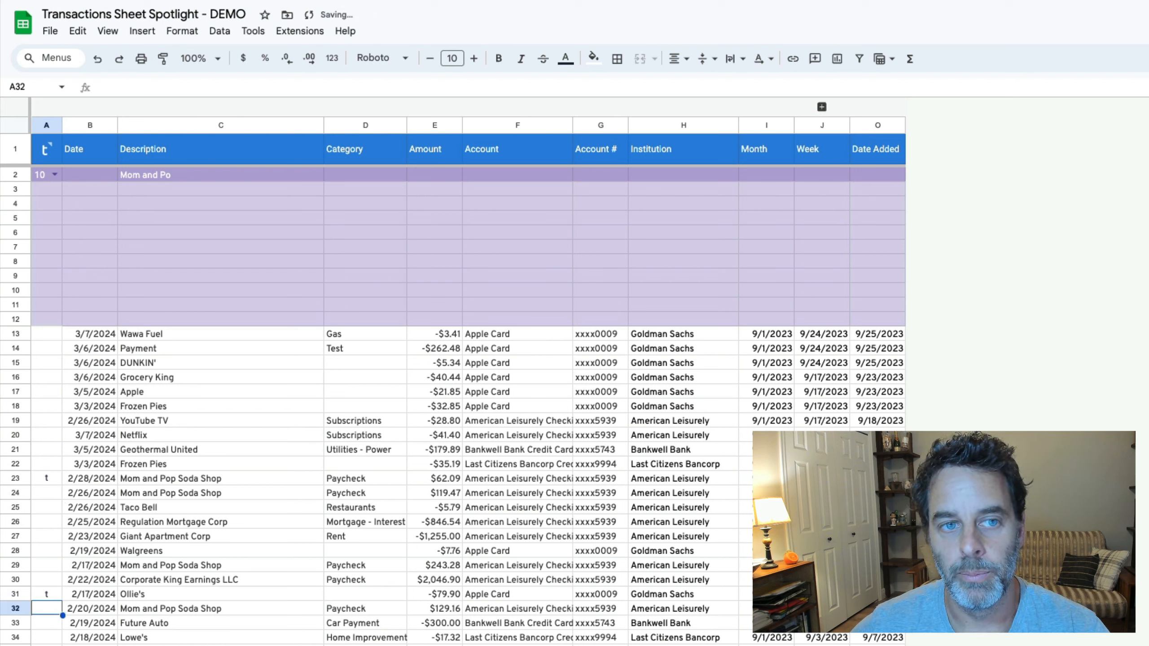
Step: Remove the flag from A23 and review the data validation rules of the dropdown in A2
left_click(49, 480)
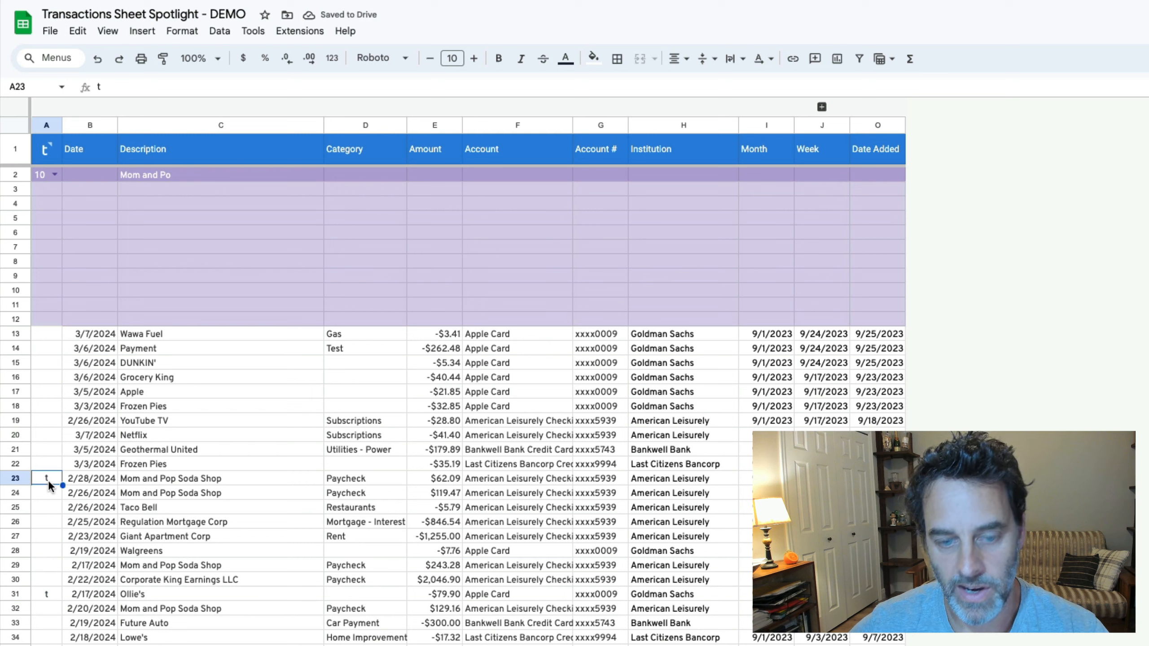
key("Delete")
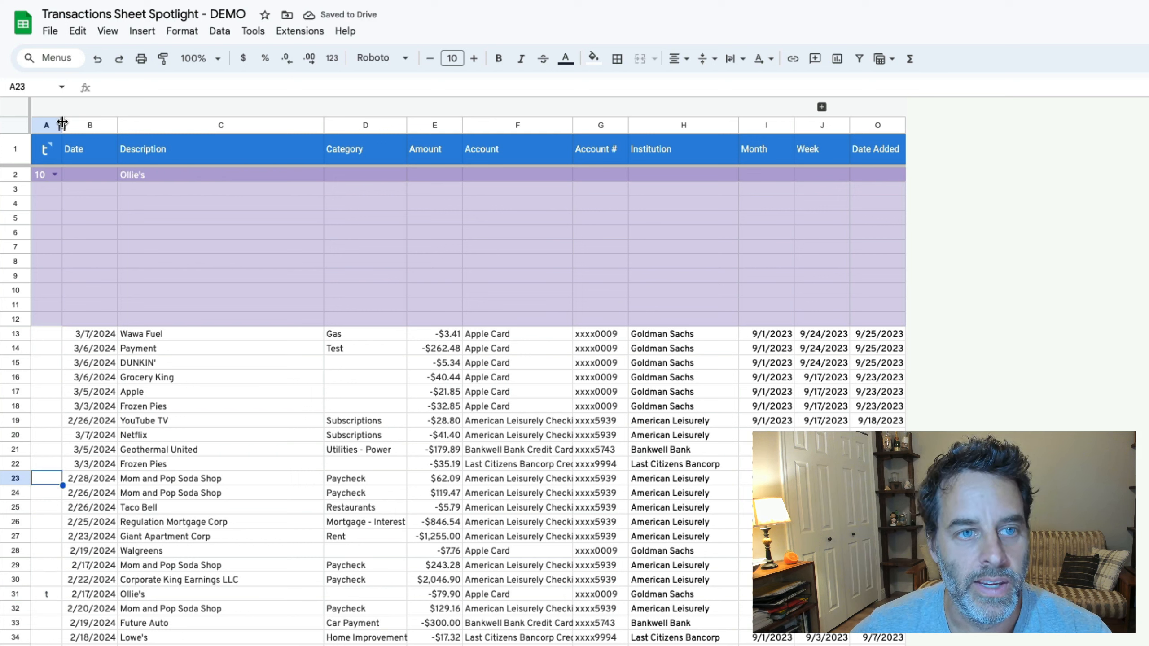
left_click(54, 174)
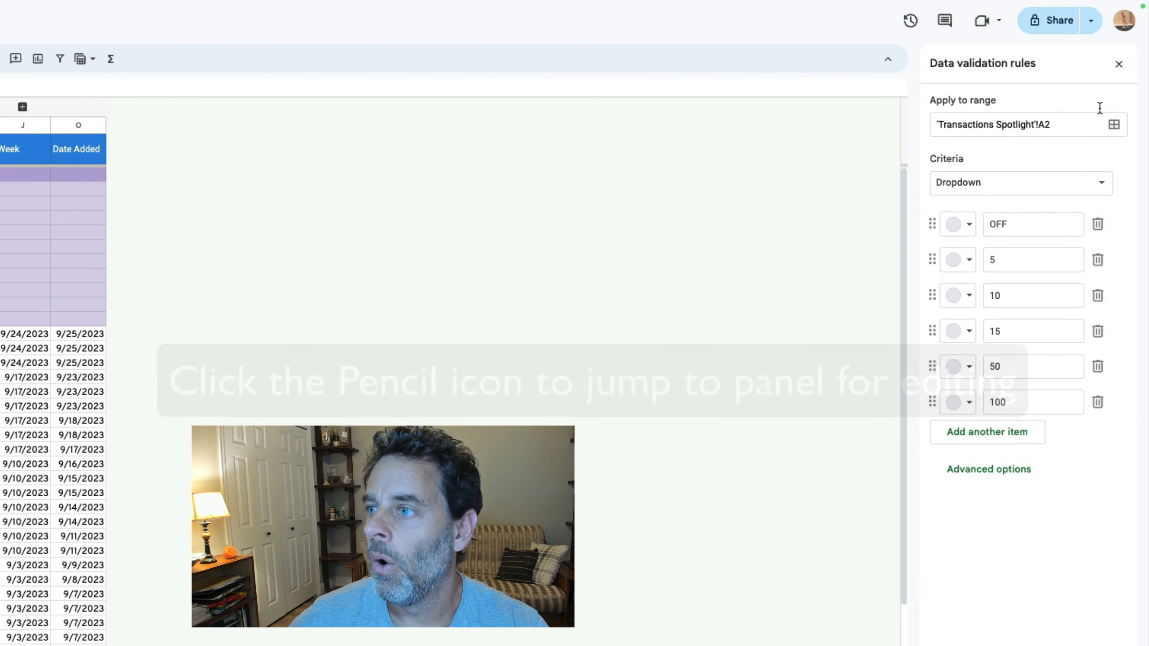
left_click(1118, 64)
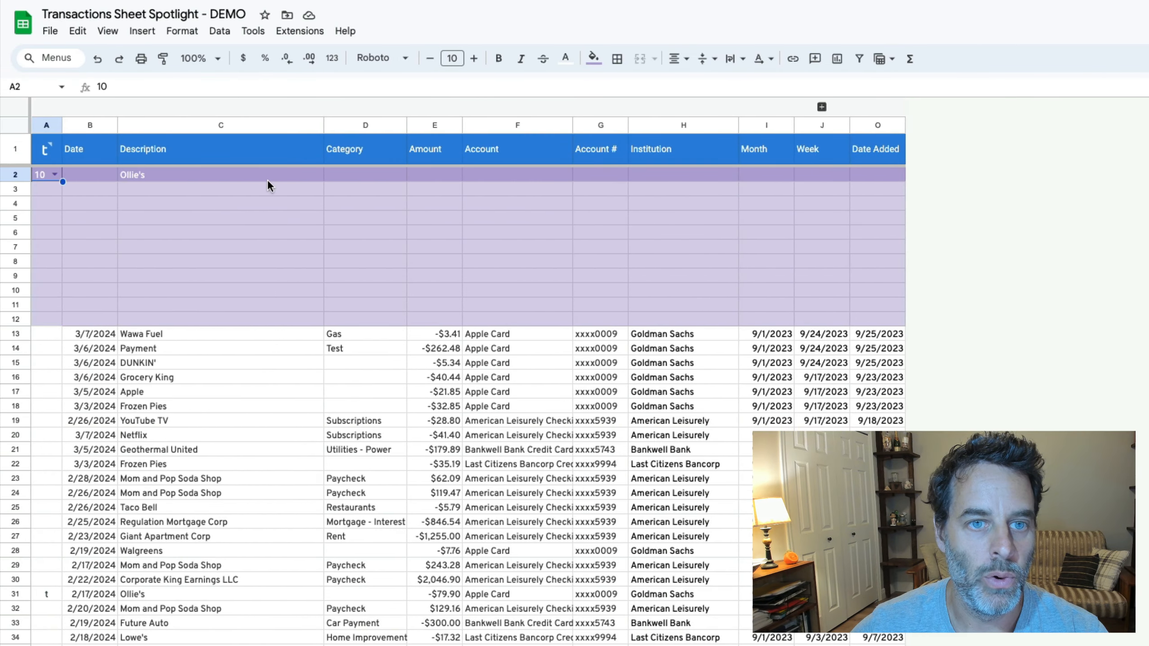
Step: Set A2_override to "3" in the LET formula in C2
left_click(203, 174)
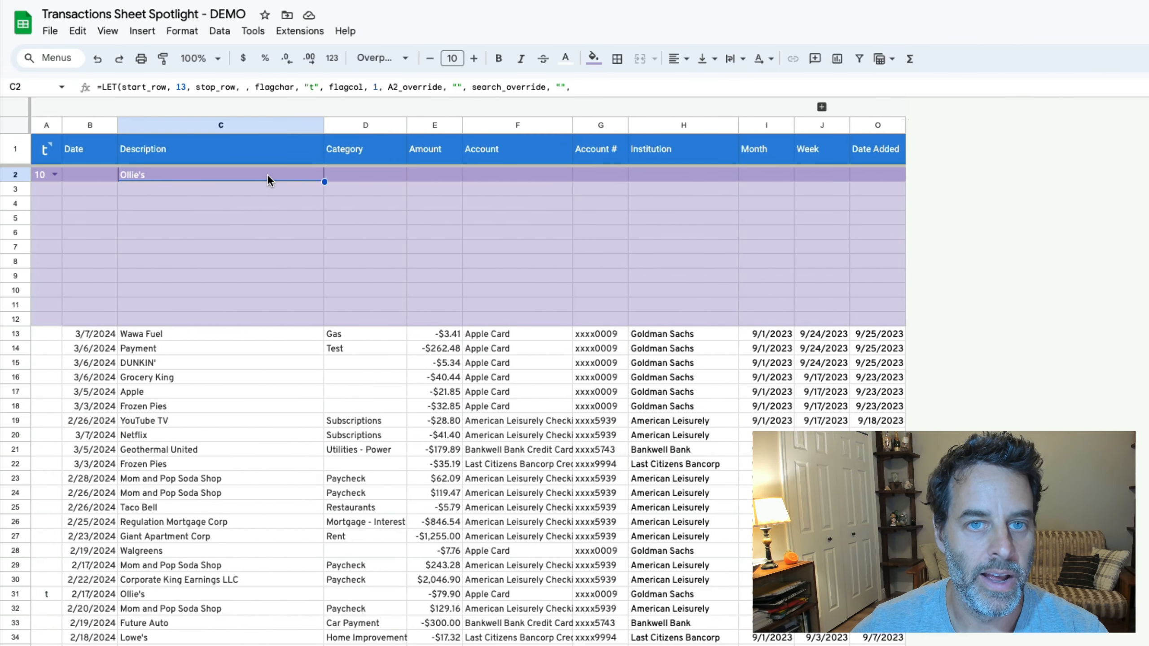
left_click(456, 87)
type("3")
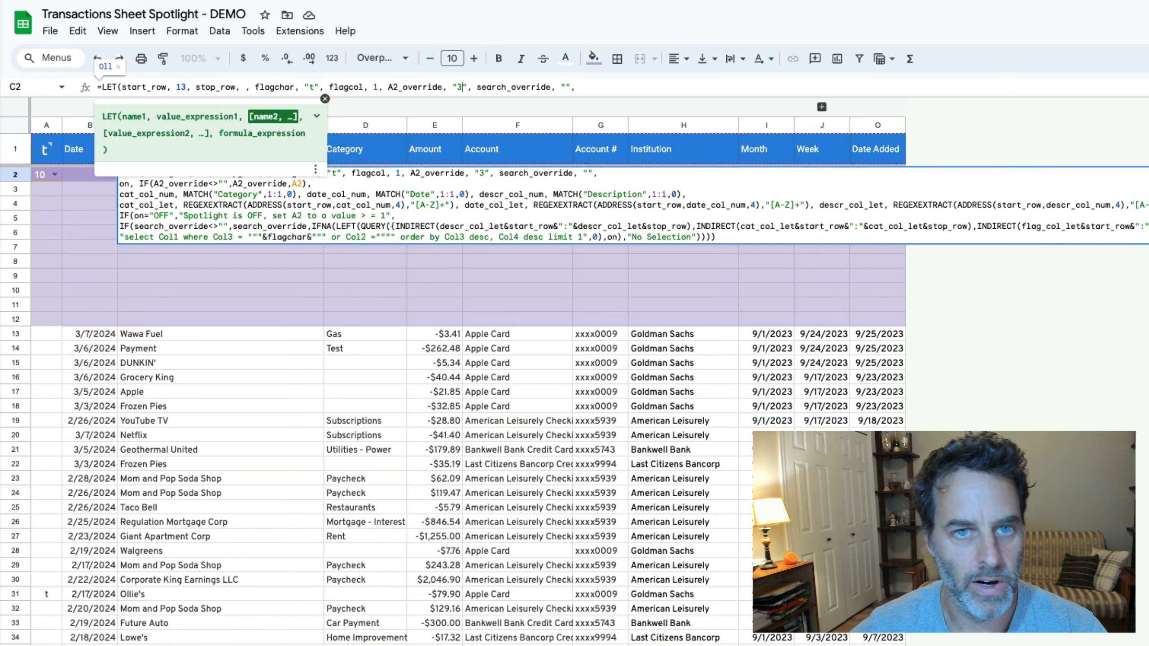
key("Return")
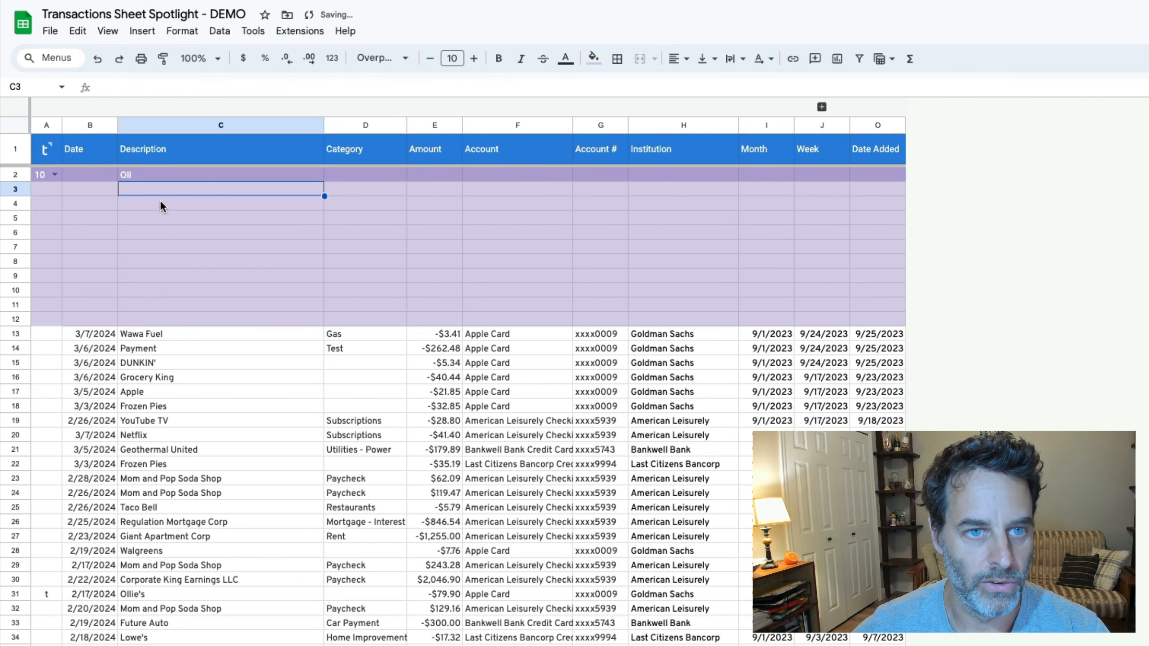
Step: Clear the A2_override value in the C2 formula, leaving empty quotes
left_click(211, 178)
left_click(457, 87)
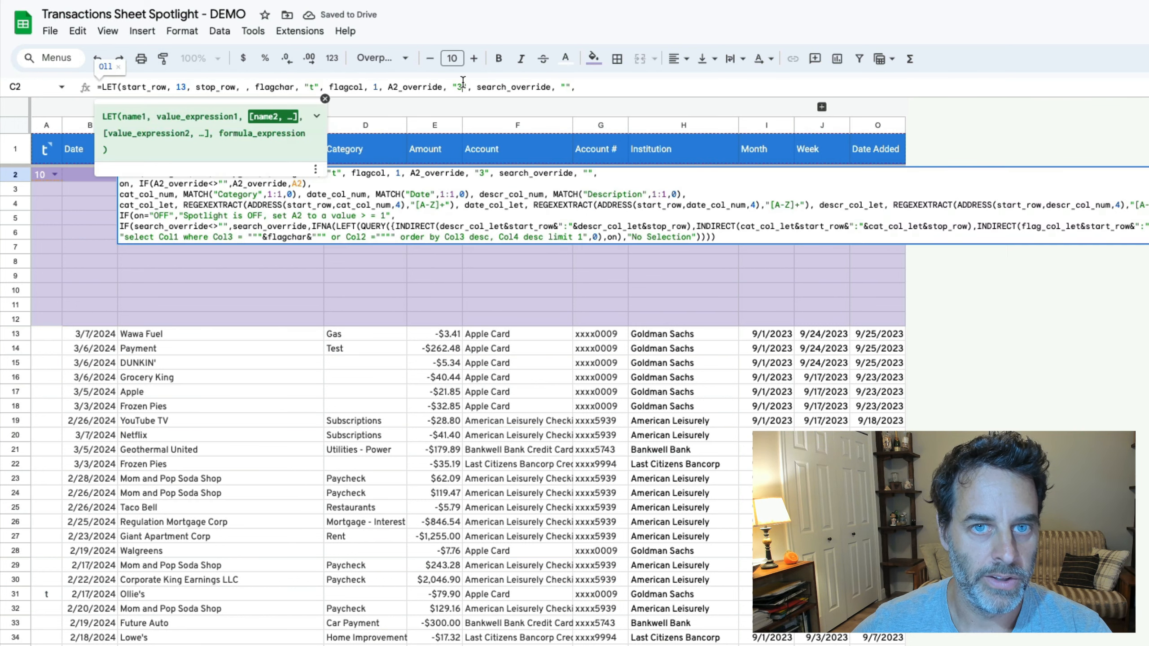
key("Return")
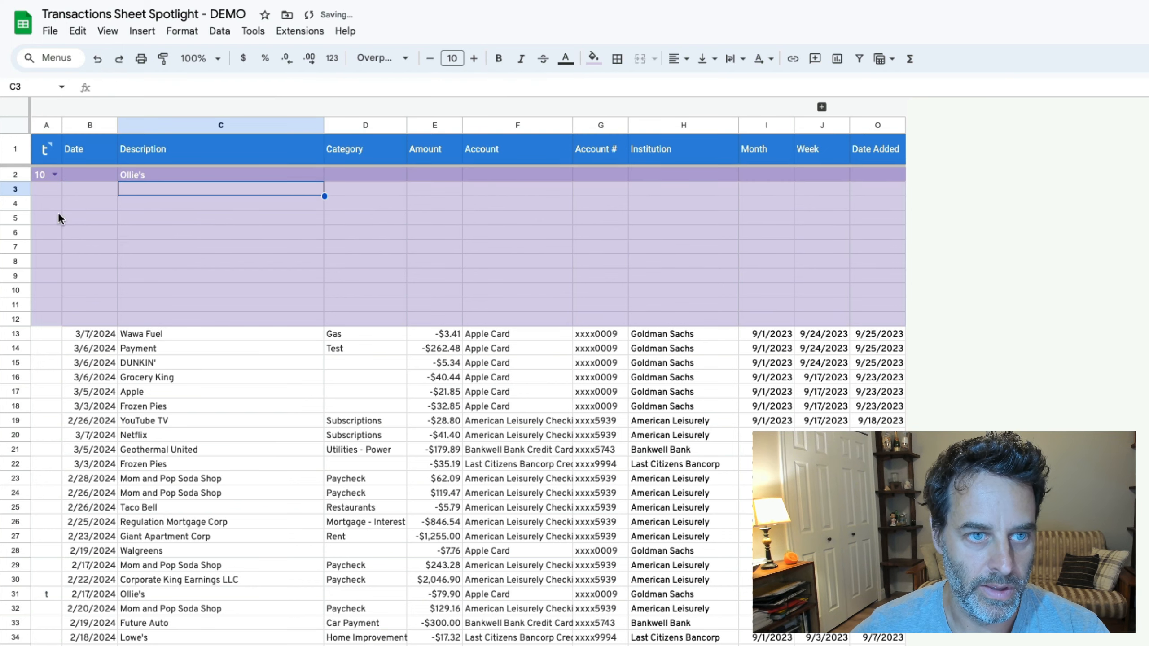
Step: Paste the results LET formula with numresults 10 and date format "m/dd/yyyy" into A3, and set its lastcol to "H"
left_click(50, 190)
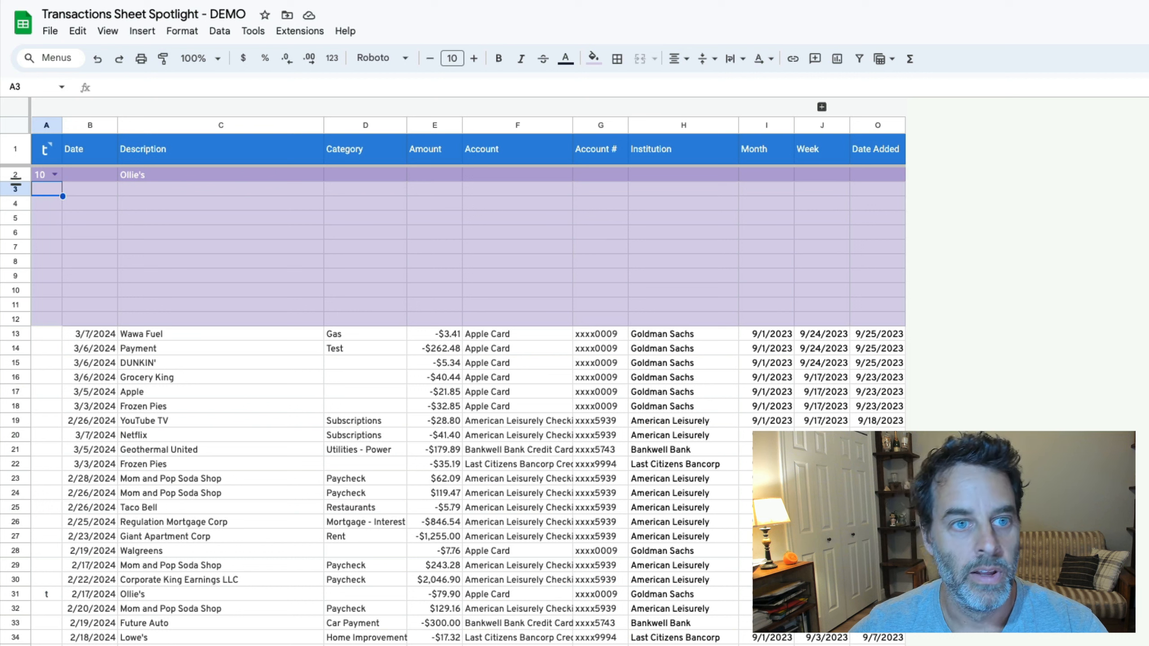
key("ctrl+v")
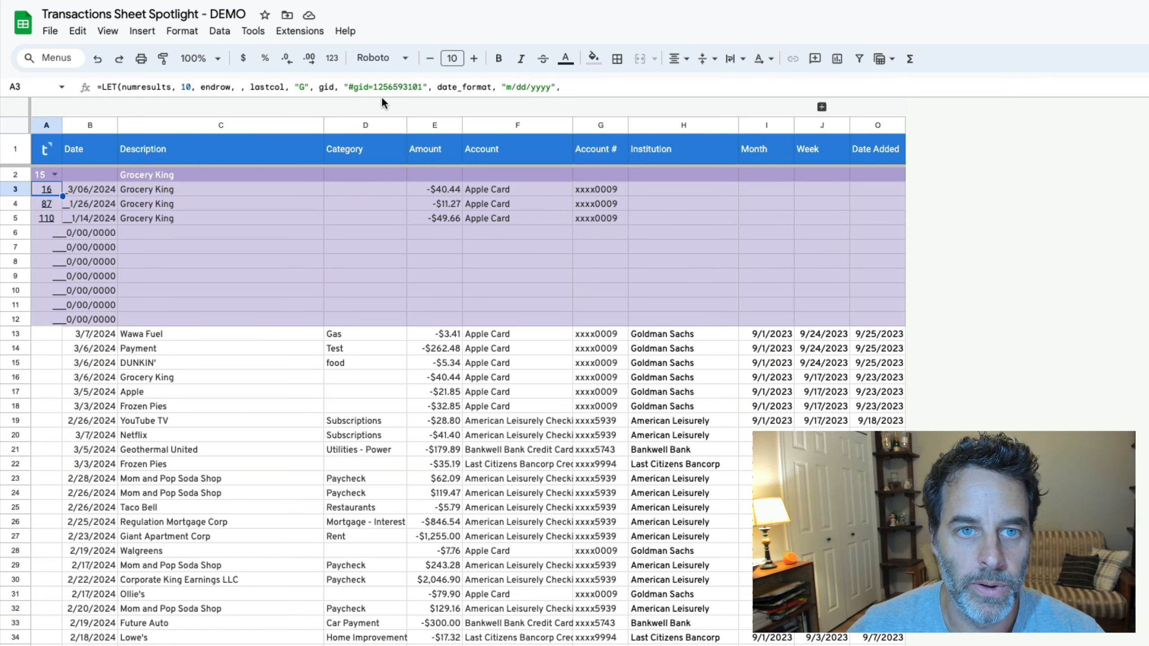
left_click(305, 91)
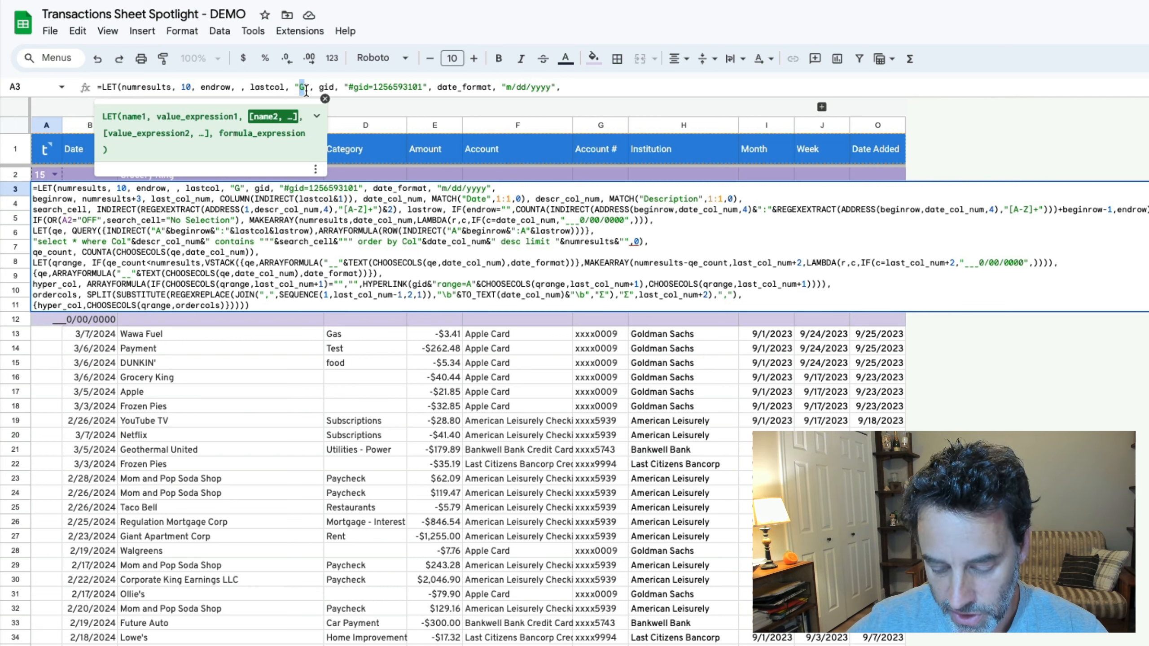
key("Return")
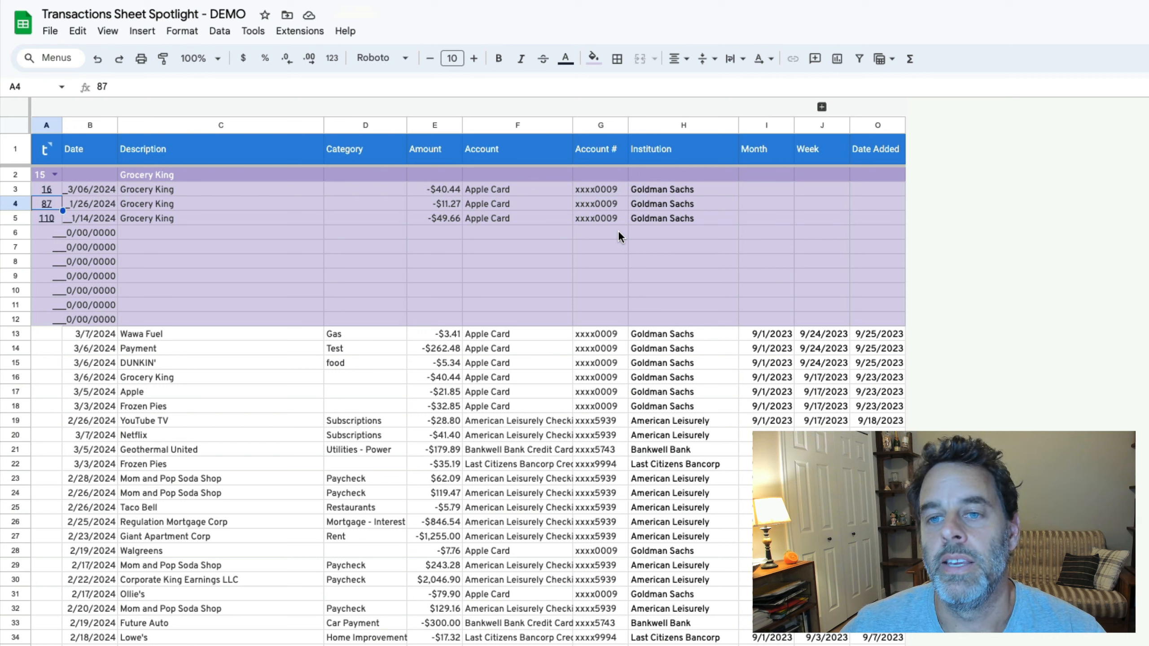
Step: Replace the gid number in the A3 formula with the copied gid of the sheet
left_click(781, 151)
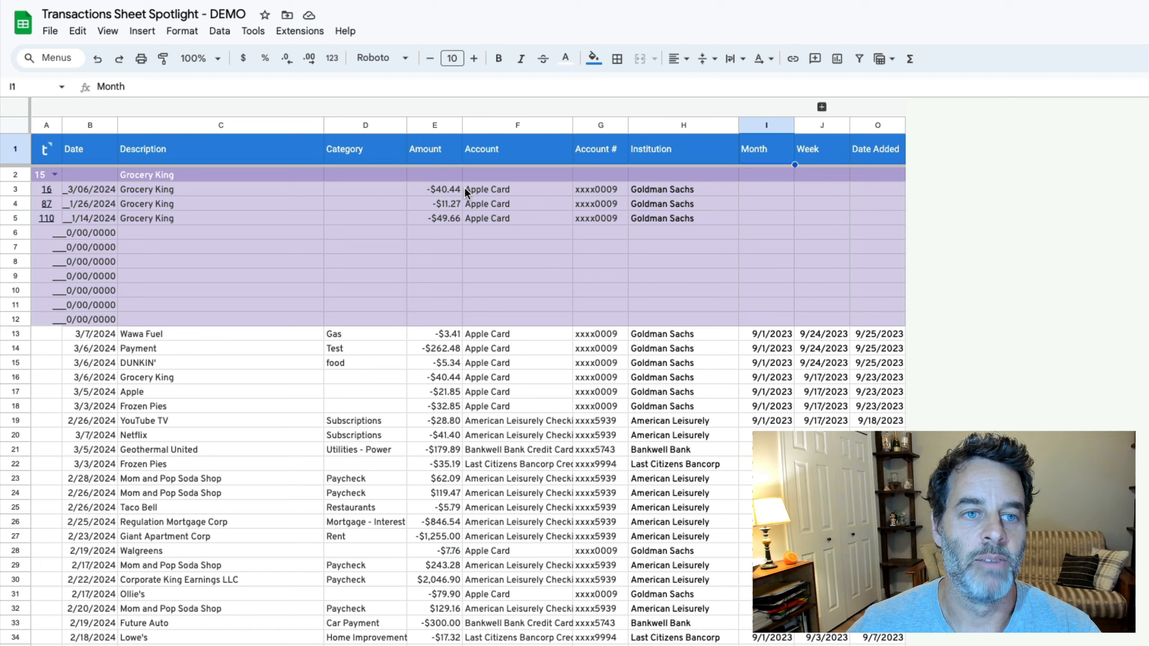
left_click(46, 190)
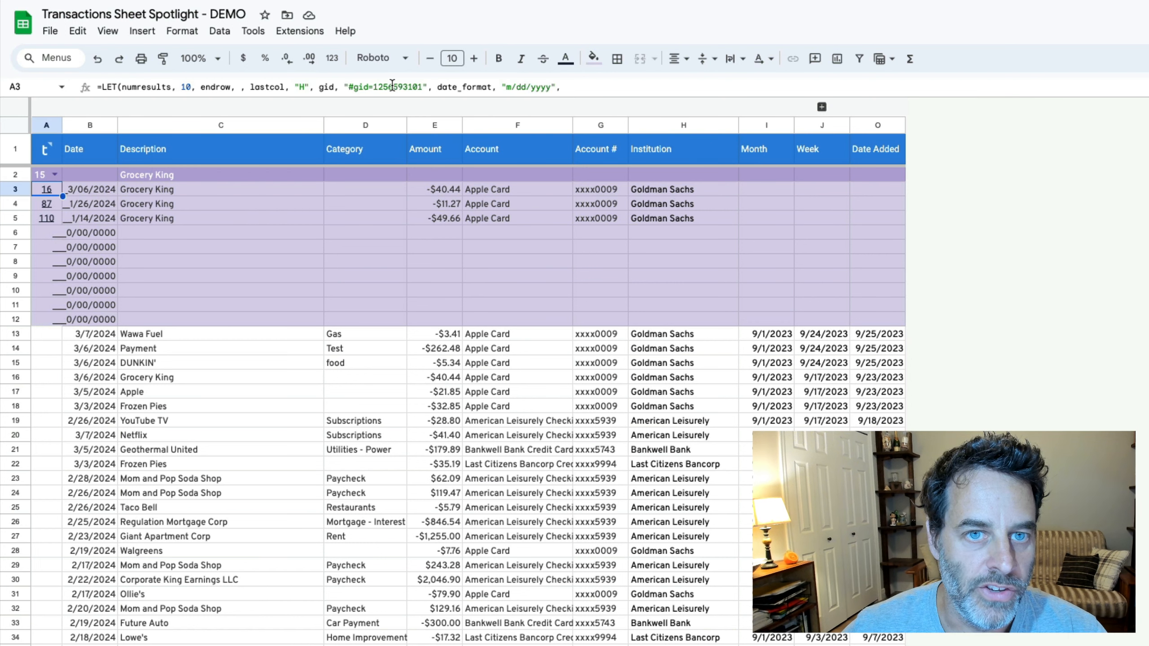
mouse_move(45, 185)
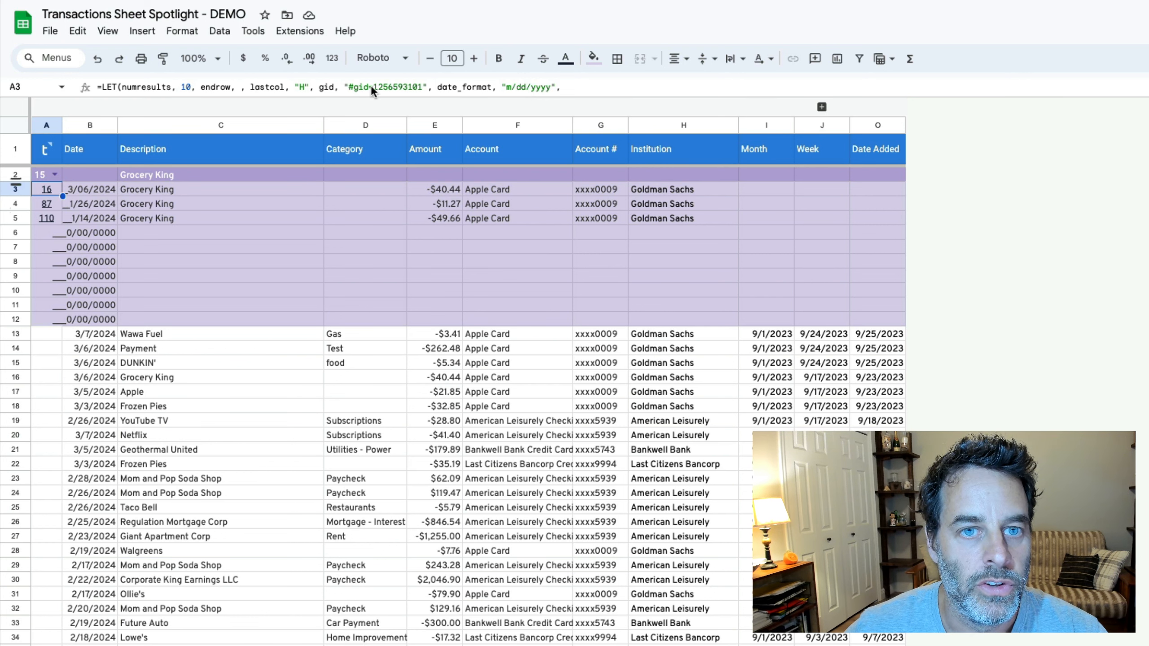
left_click_drag(372, 86, 420, 86)
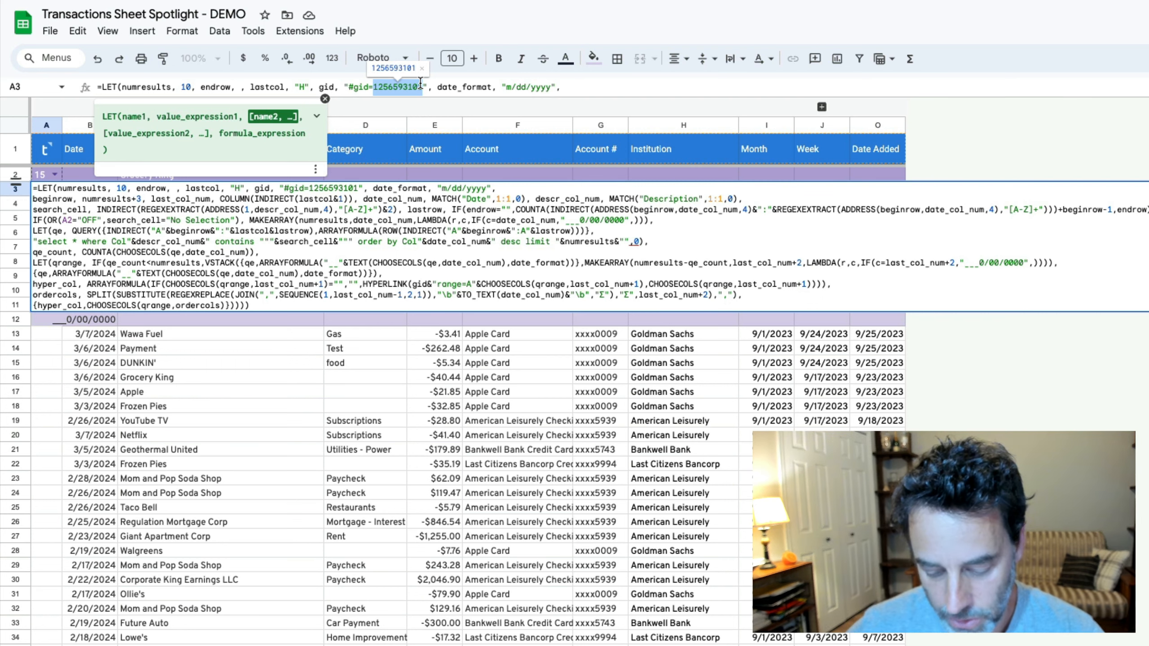
key("ctrl+v")
key("Return")
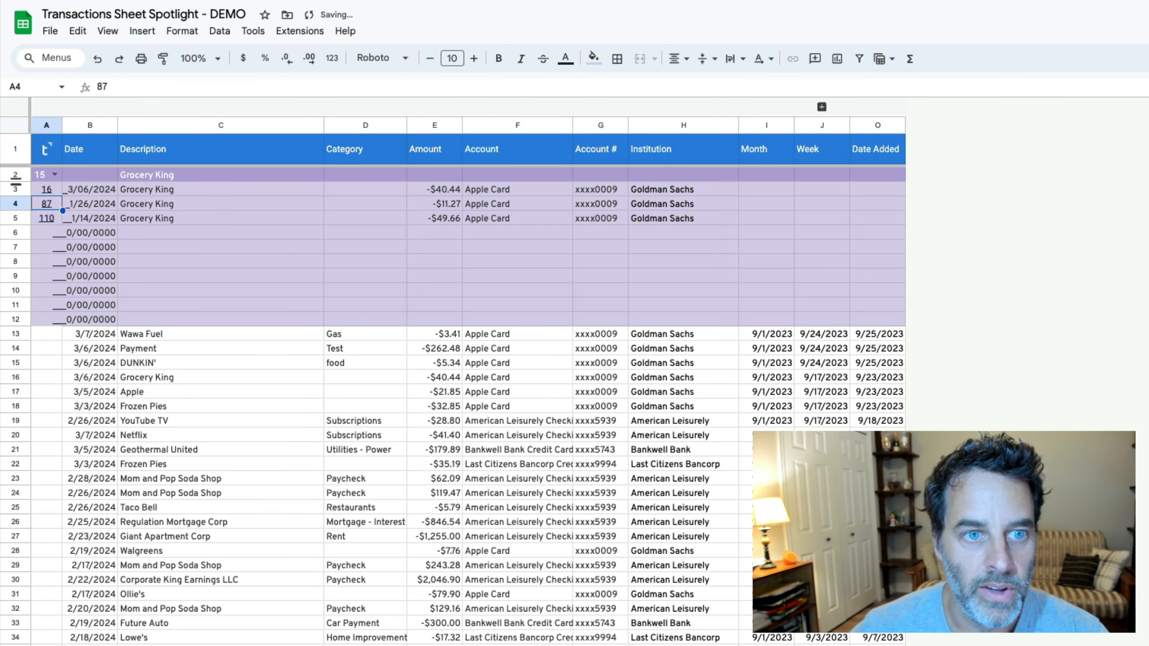
Step: Follow the row link in A5 to the Grocery King transaction in row 110, and return to the spotlight control in A2
left_click(49, 217)
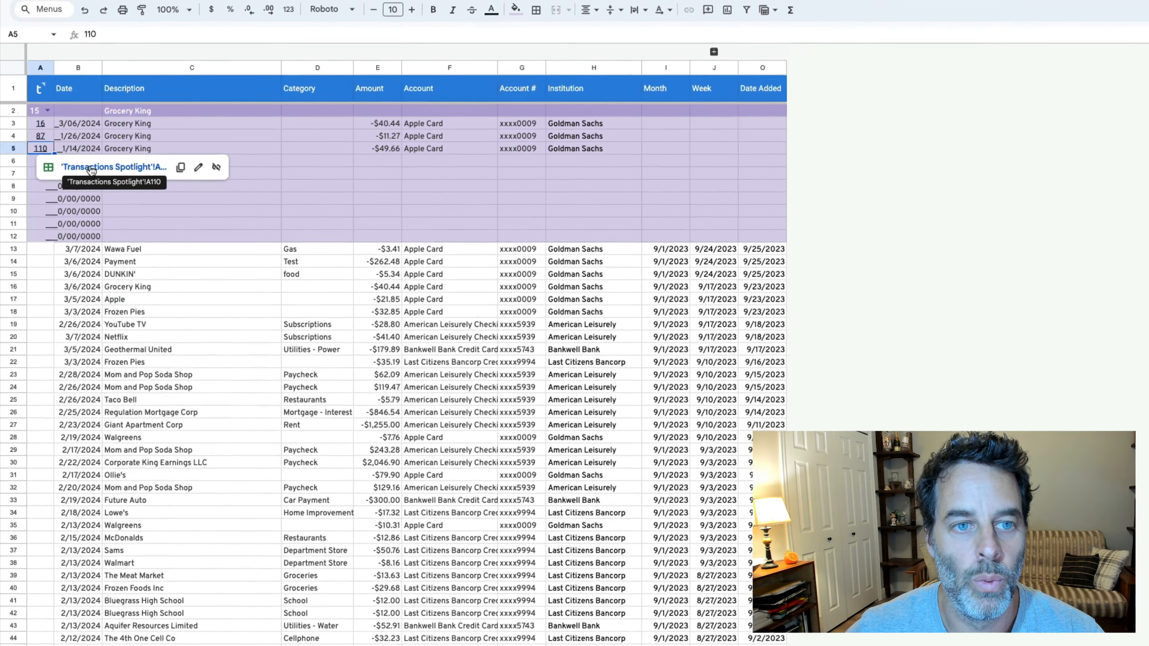
left_click(100, 242)
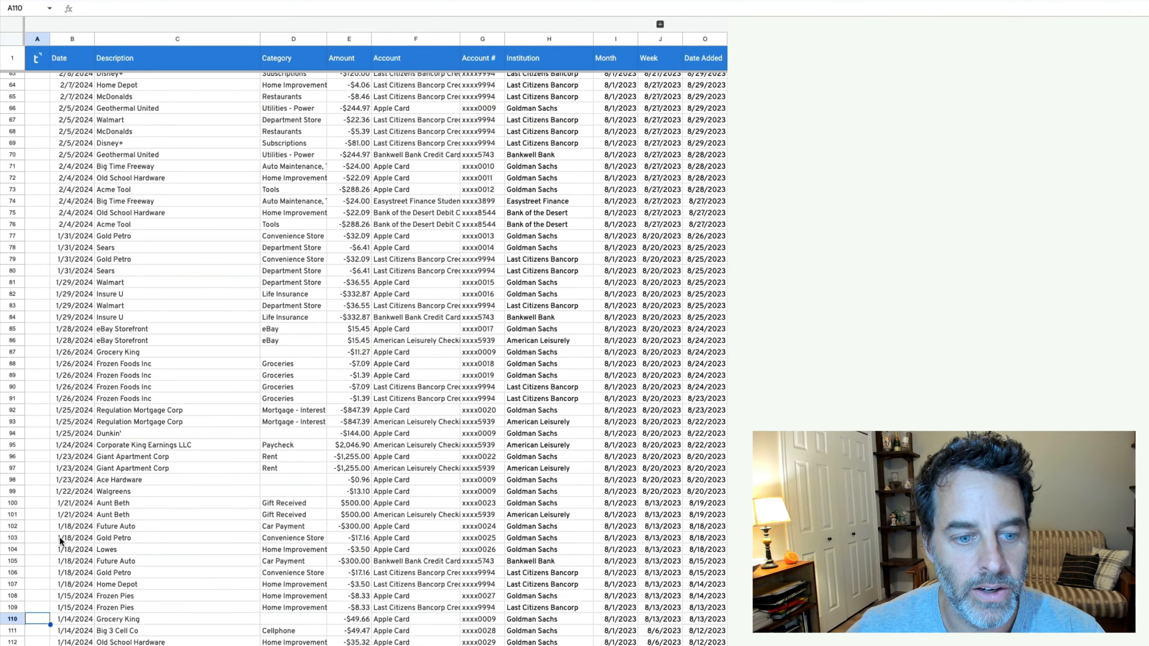
left_click(314, 631)
left_click(314, 619)
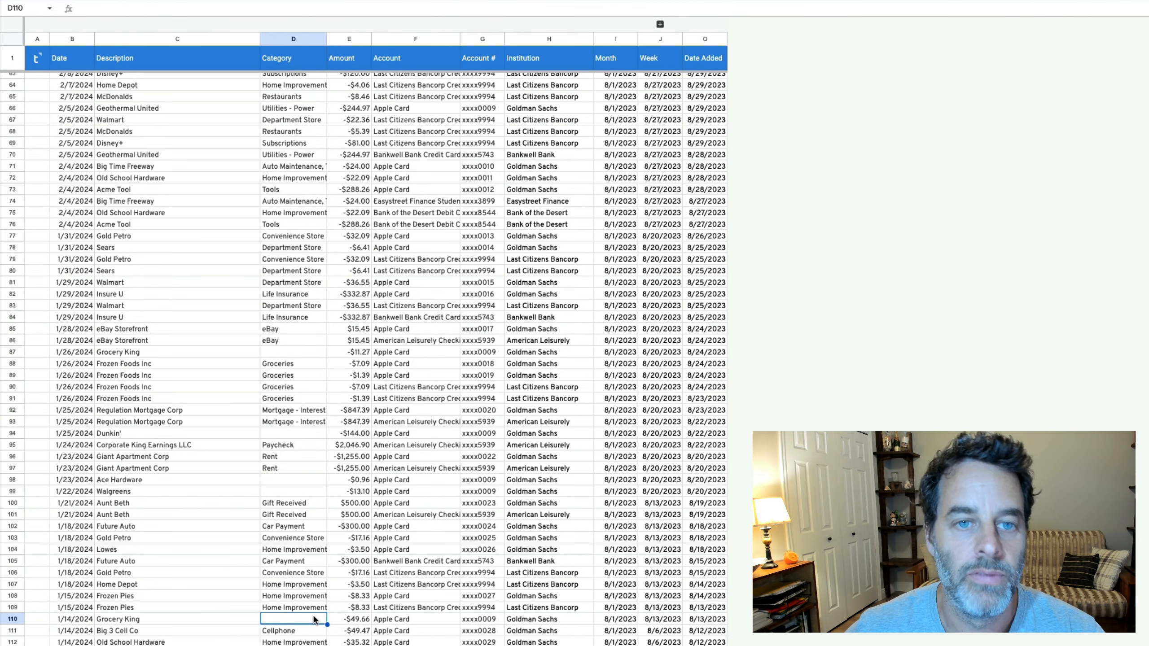
left_click(193, 63)
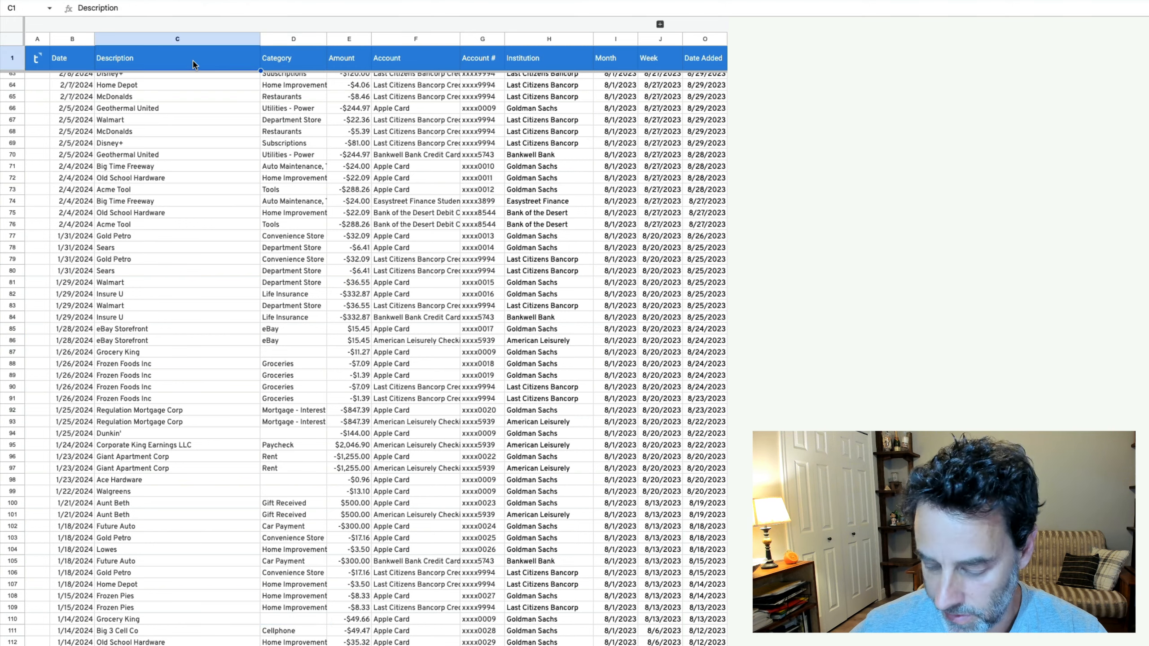
key("Down")
left_click(47, 91)
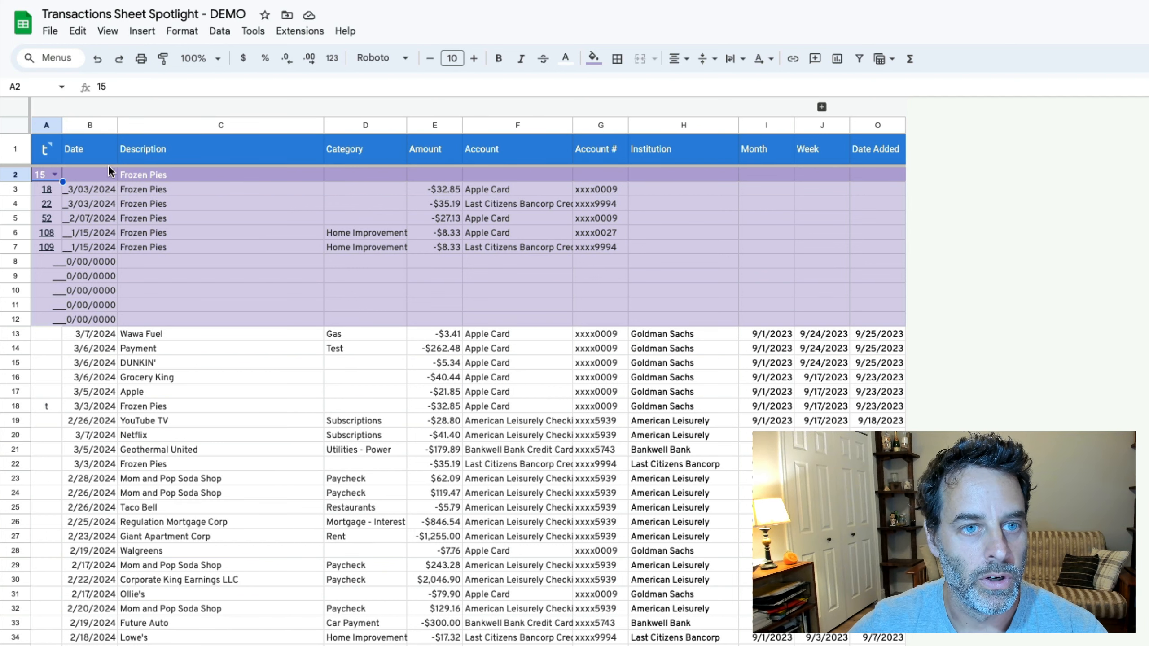
Step: Enter the underscore-prefixed date _12/31/5000 in B2 and set the spotlight dropdown in A2 to OFF
left_click(98, 174)
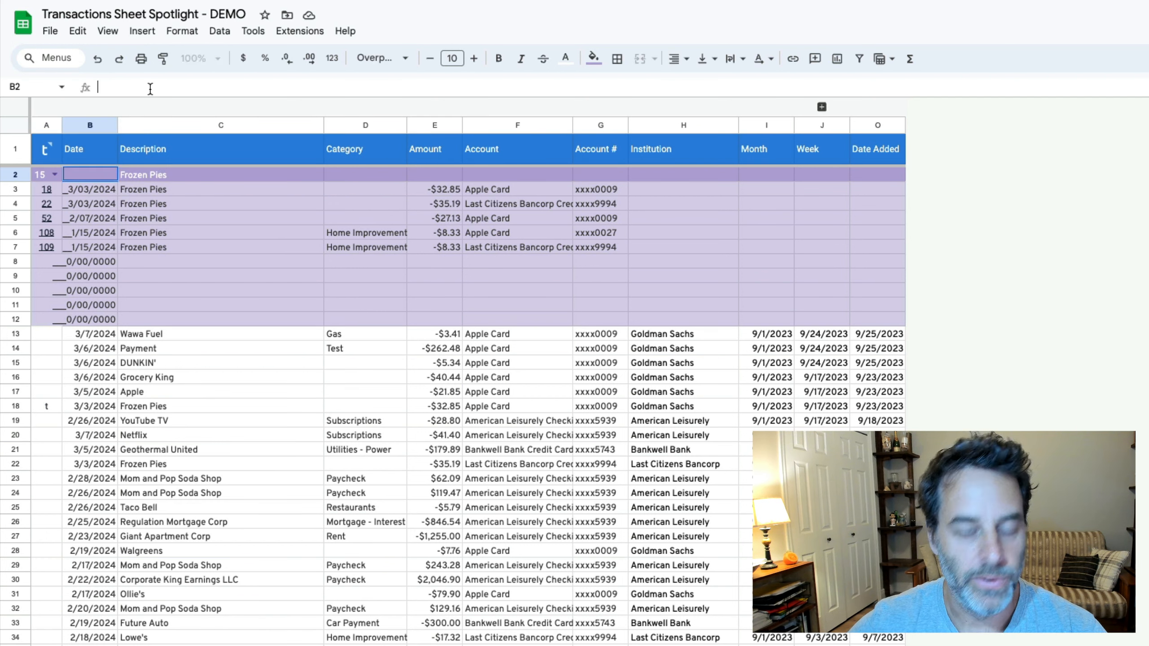
type("12/31/5000")
key("Return")
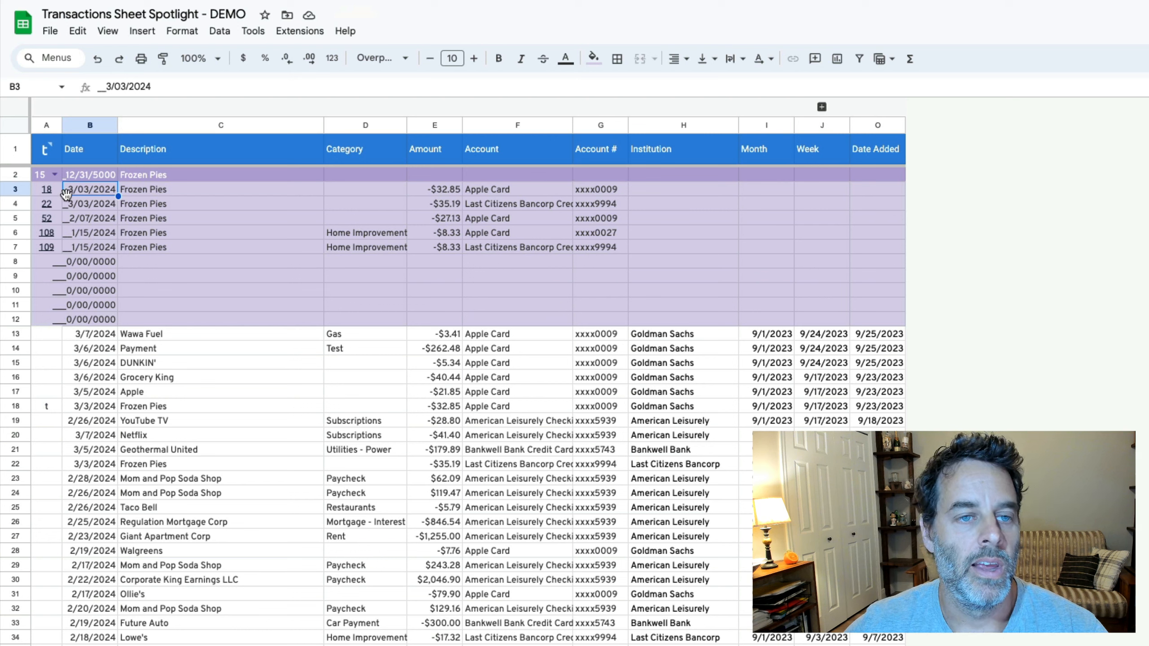
left_click(55, 174)
left_click(43, 188)
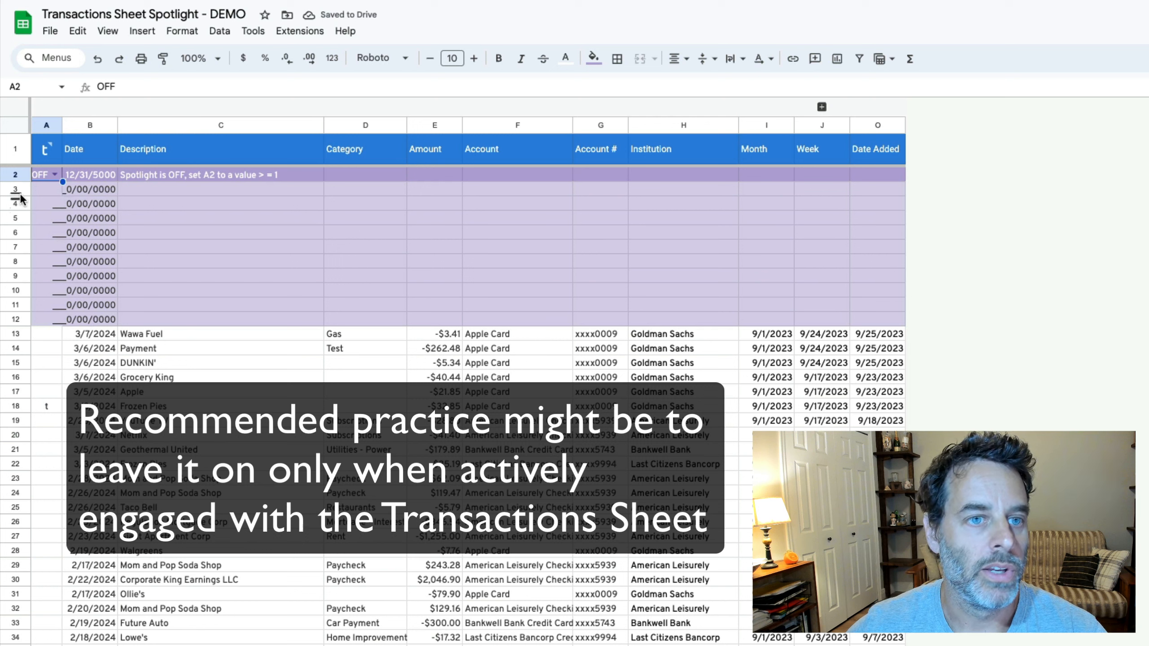
Step: Create a conditional formatting rule on B3:B12 for cells whose text is exactly ___0/00/0000
left_click_drag(83, 190, 92, 316)
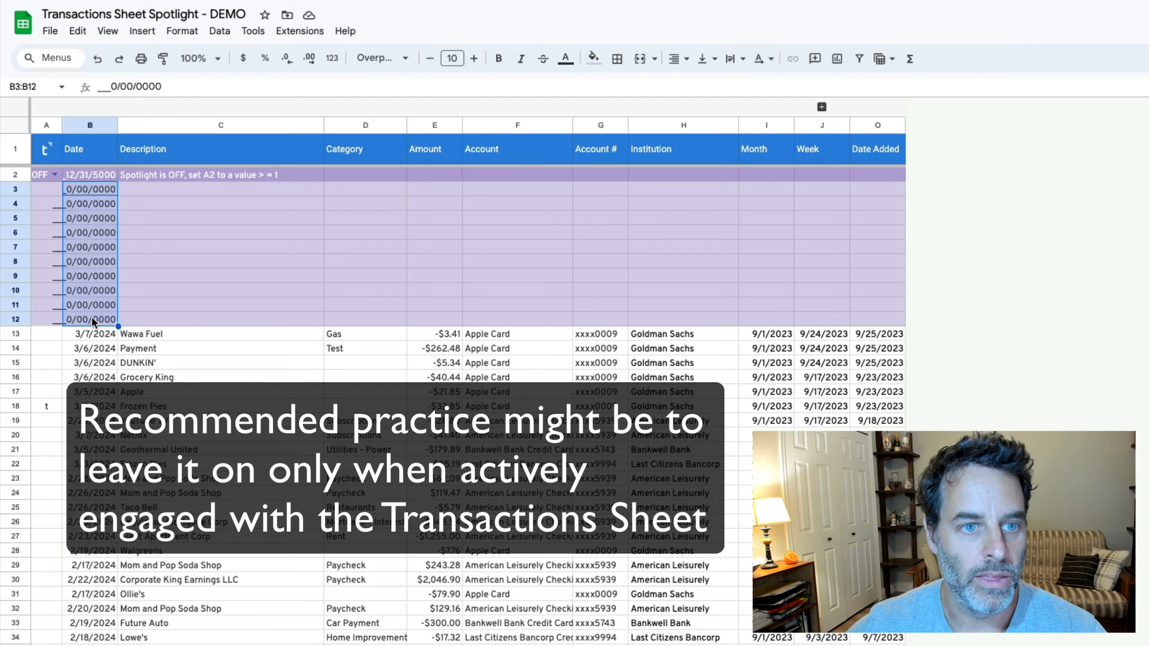
left_click(182, 31)
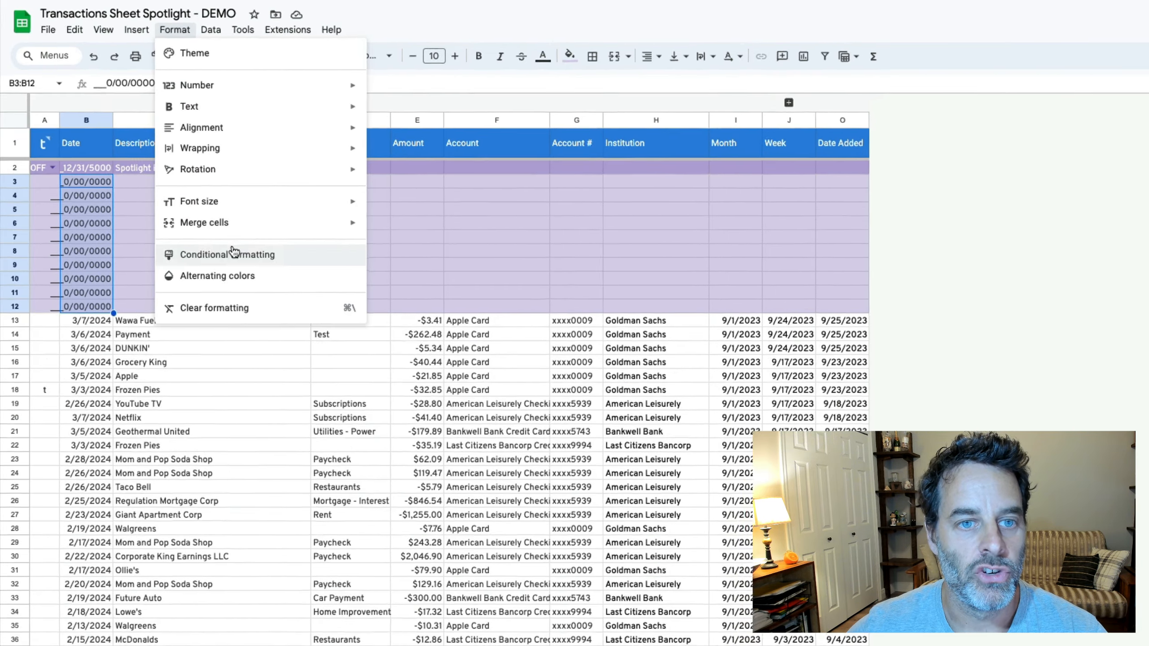
left_click(231, 255)
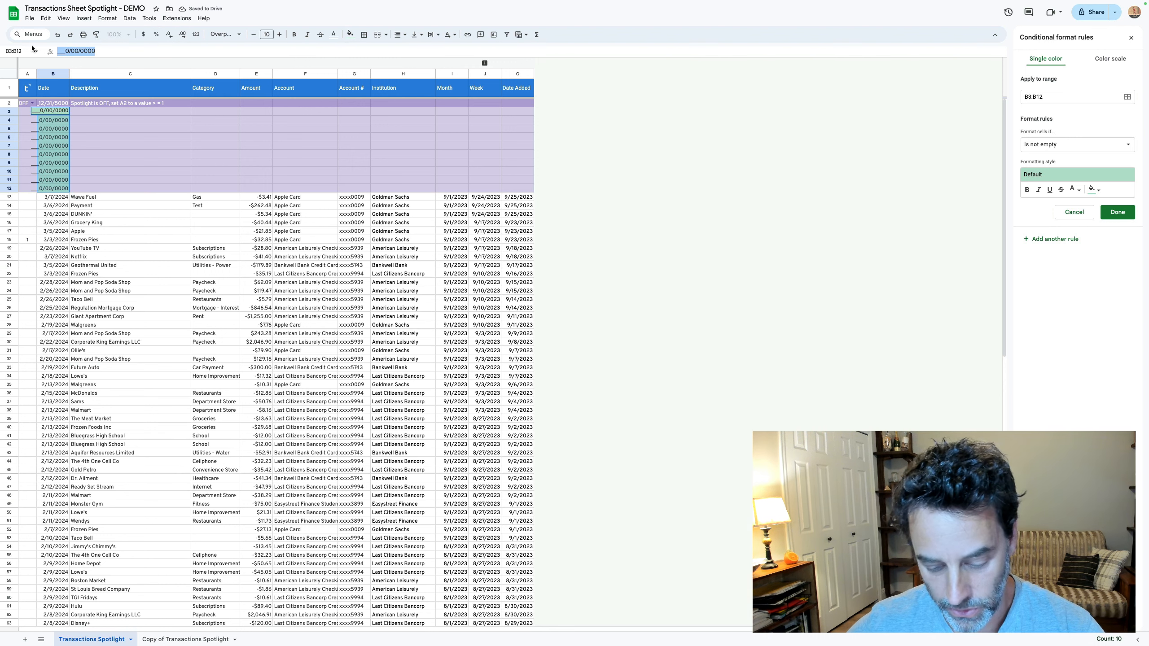
left_click(1077, 144)
left_click(1066, 211)
left_click(1052, 162)
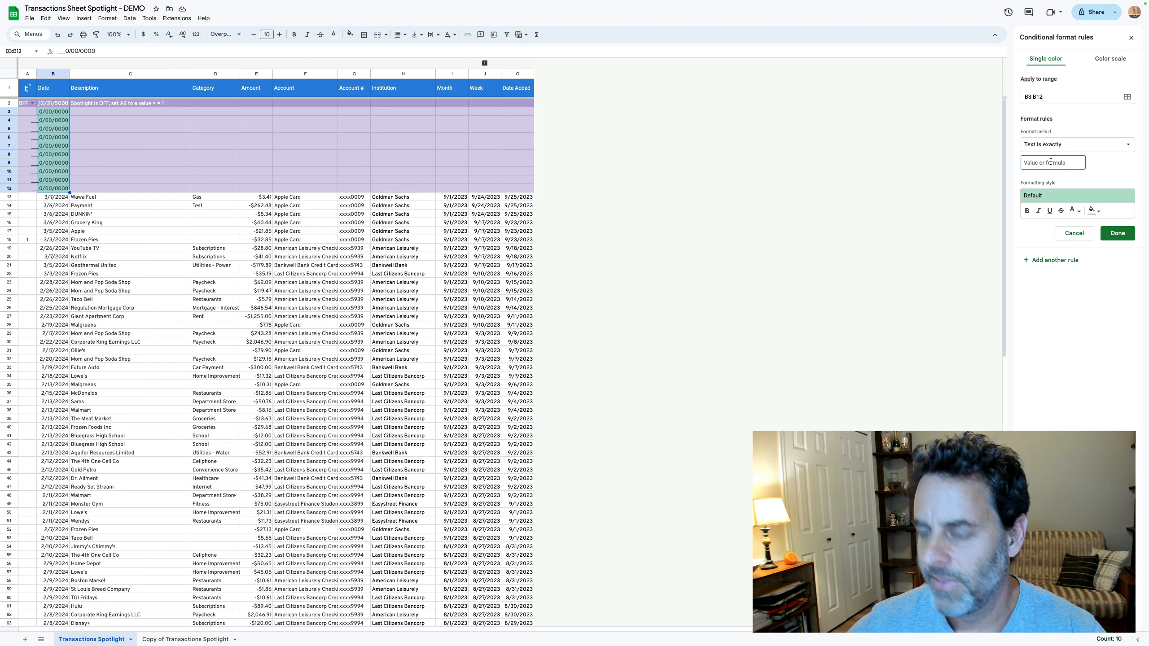
type("___0/00/0000")
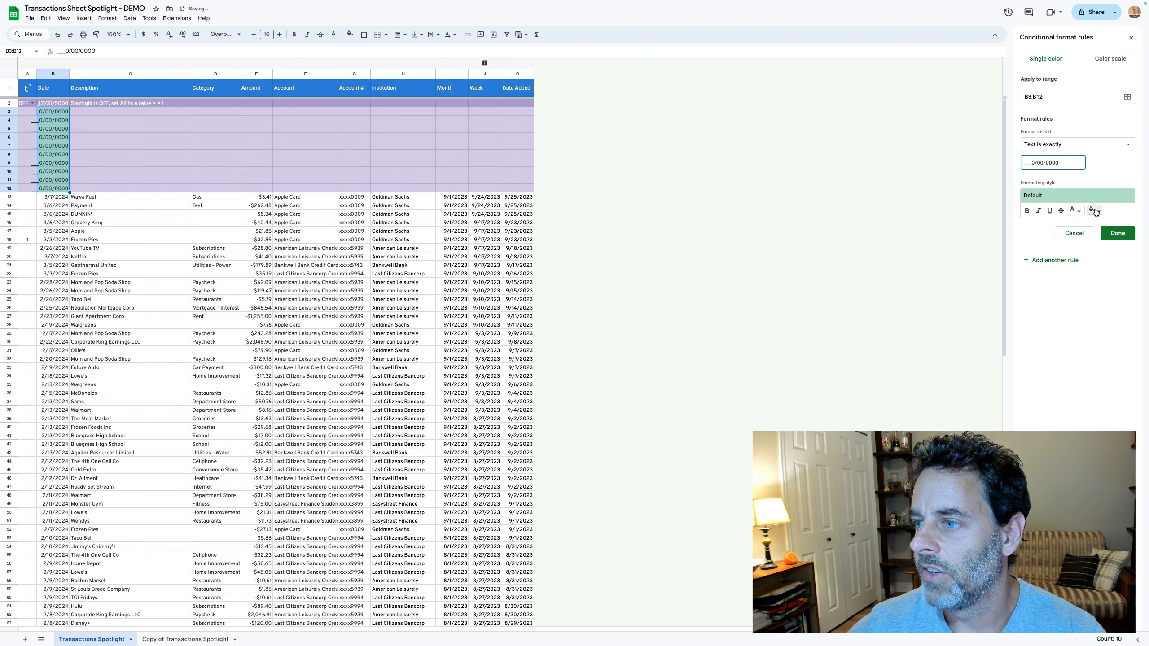
Step: Give the rule no fill and a light purple text color matching the spotlight background, and save it
left_click(1093, 211)
left_click(1088, 229)
left_click(1081, 216)
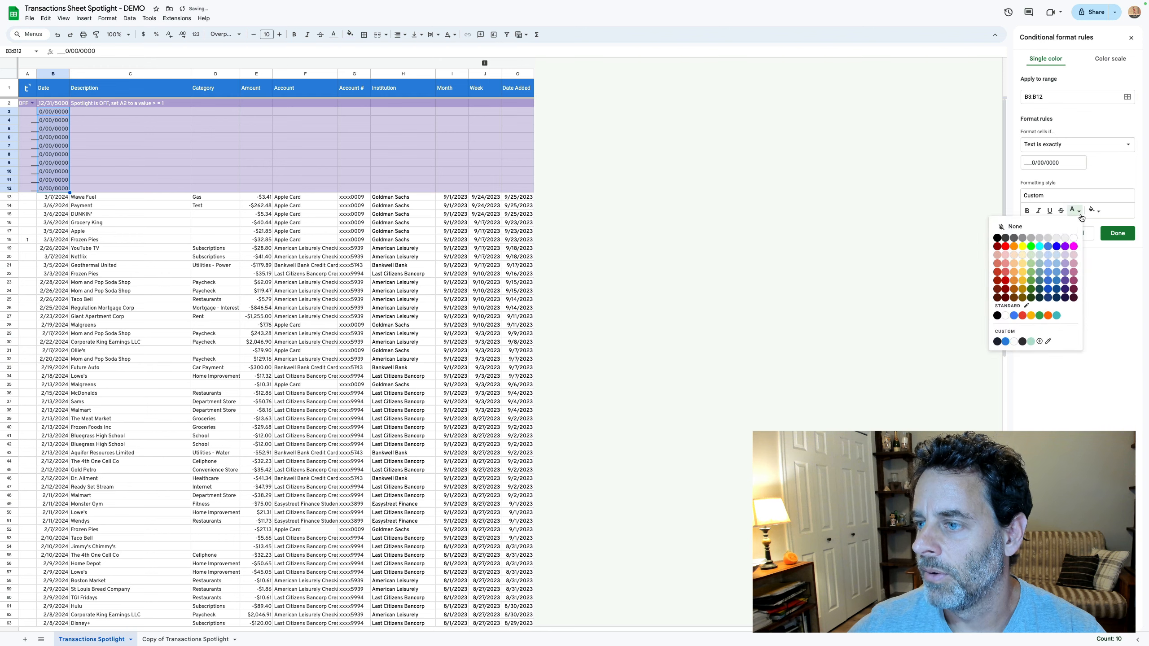
left_click(1067, 256)
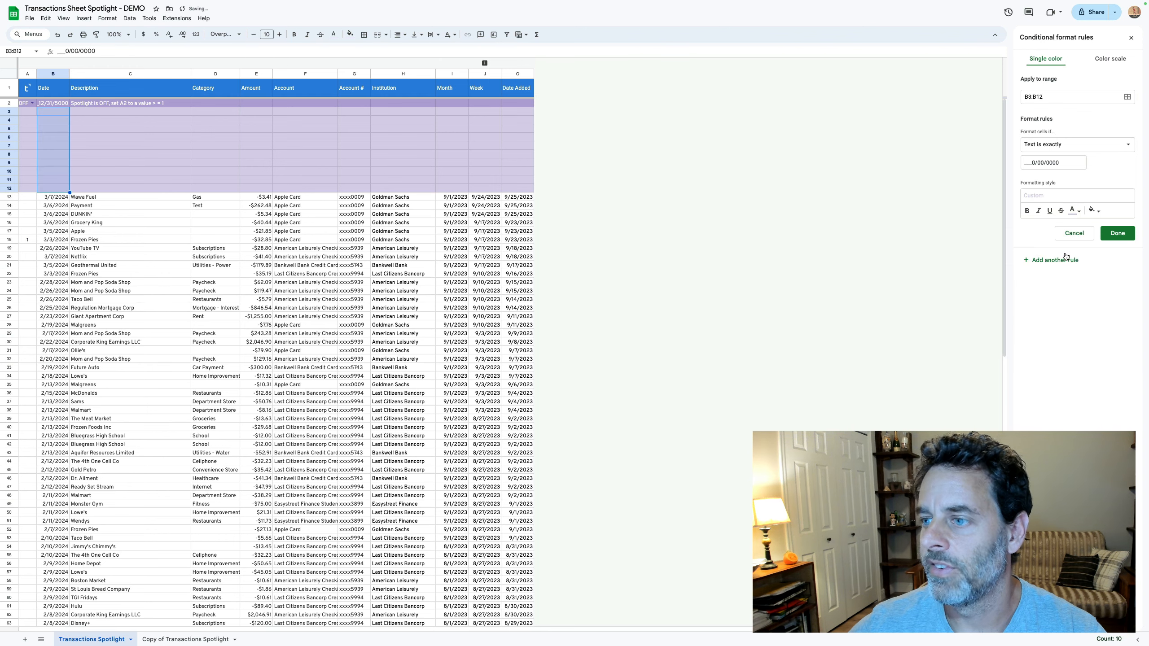
left_click(1116, 233)
left_click(1132, 38)
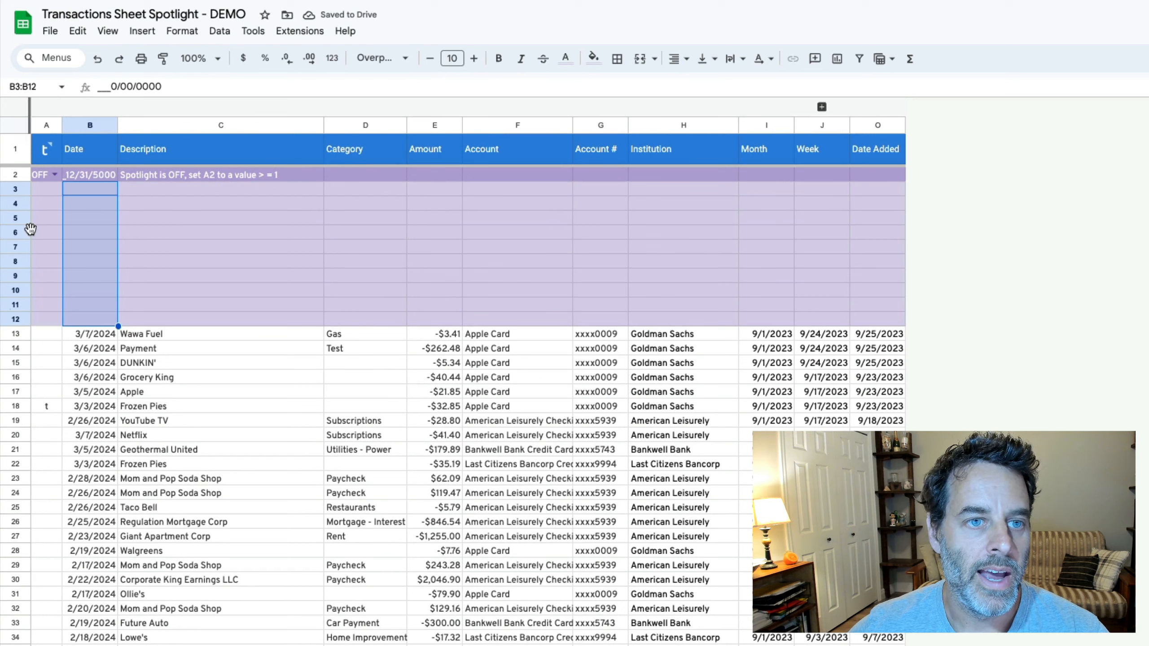
Step: Freeze the sheet's rows up to row 12
left_click(40, 318)
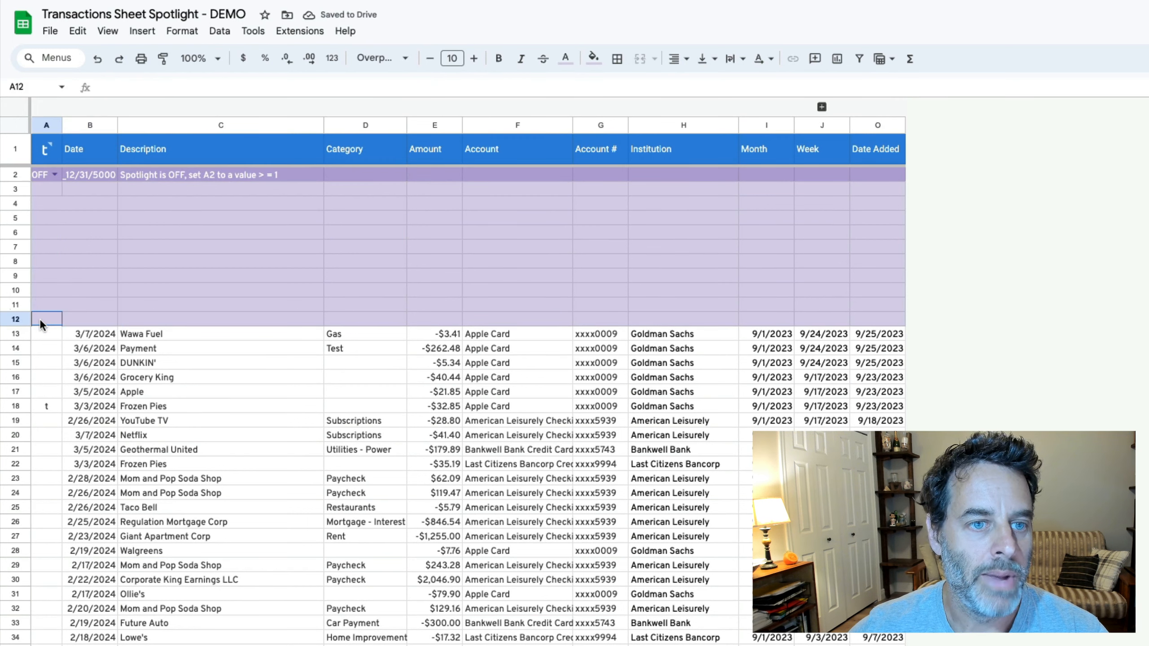
left_click(21, 318)
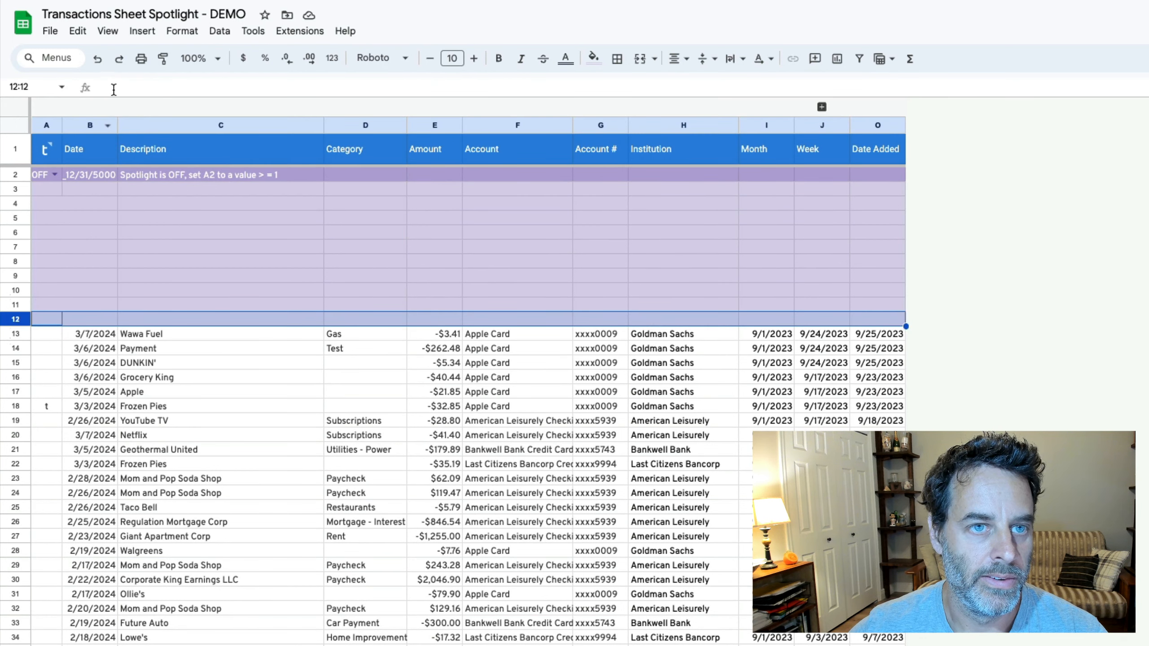
left_click(107, 31)
mouse_move(128, 77)
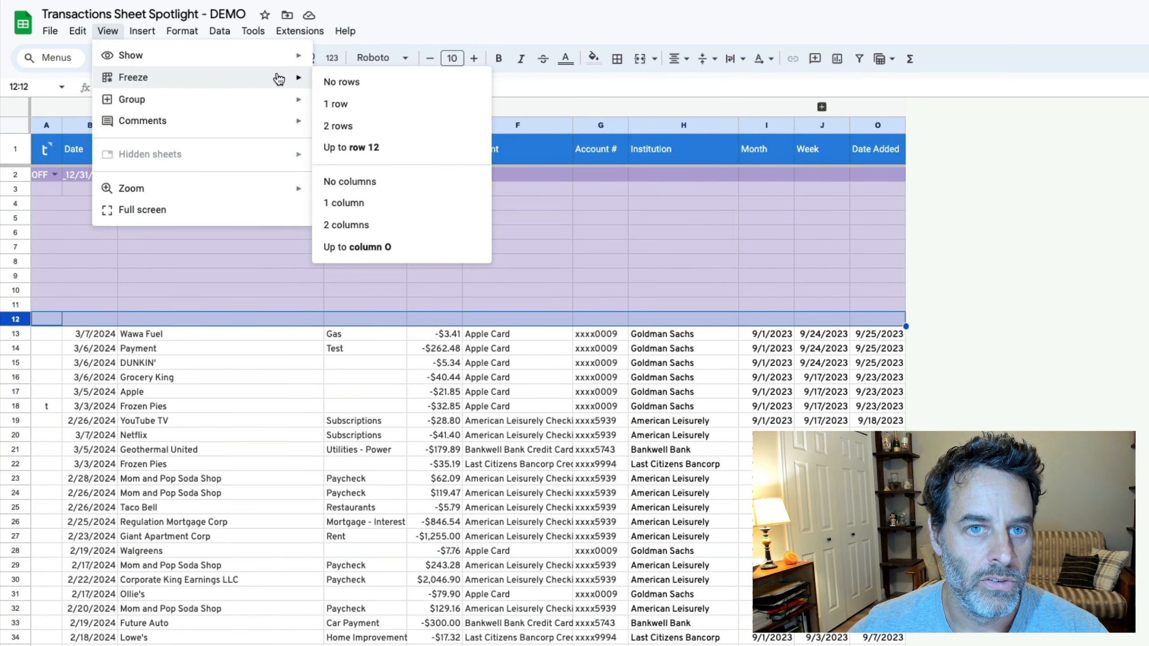
left_click(367, 147)
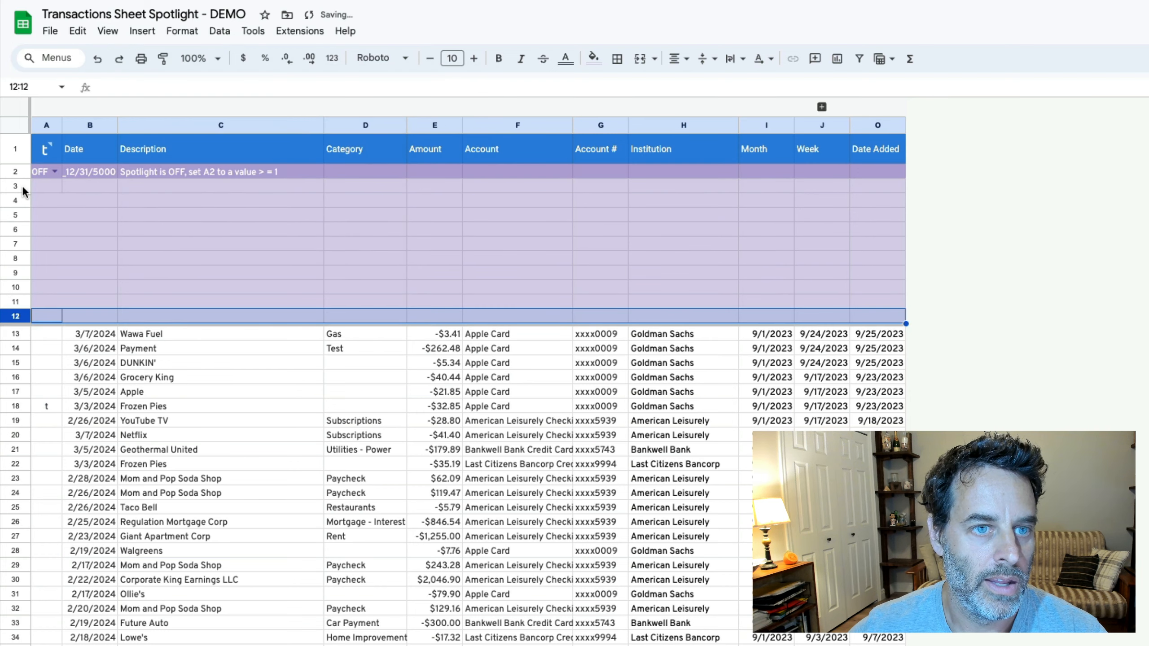
Step: Group rows 3 to 12 of the spotlight area and collapse the group
left_click_drag(22, 185, 22, 316)
right_click(24, 317)
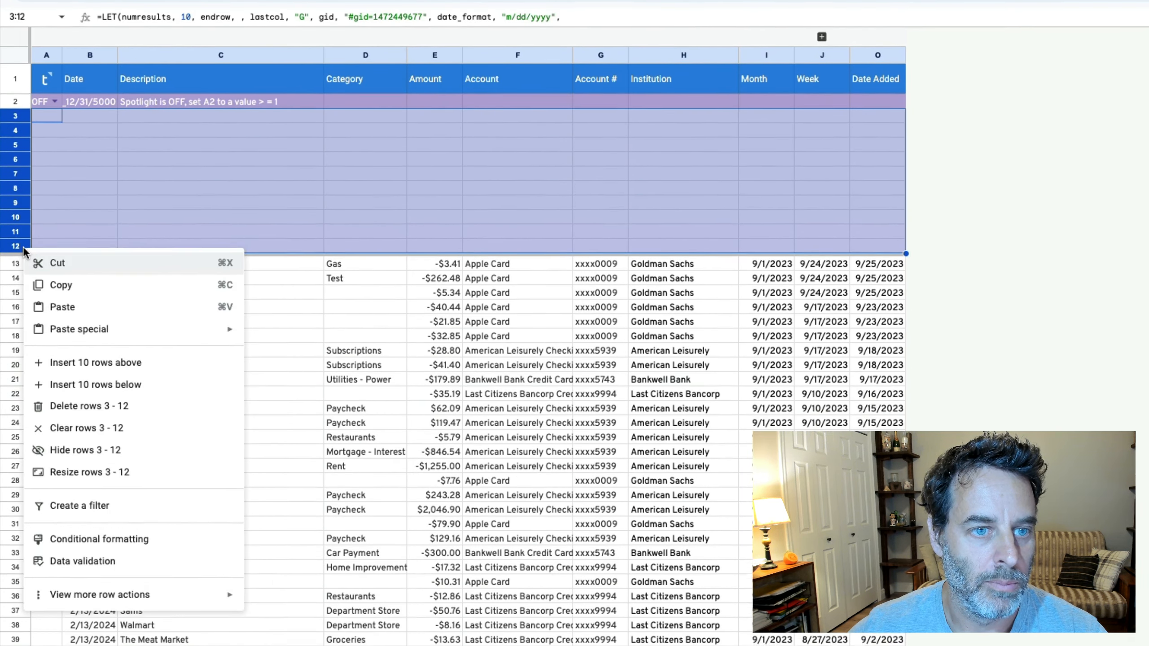
mouse_move(178, 595)
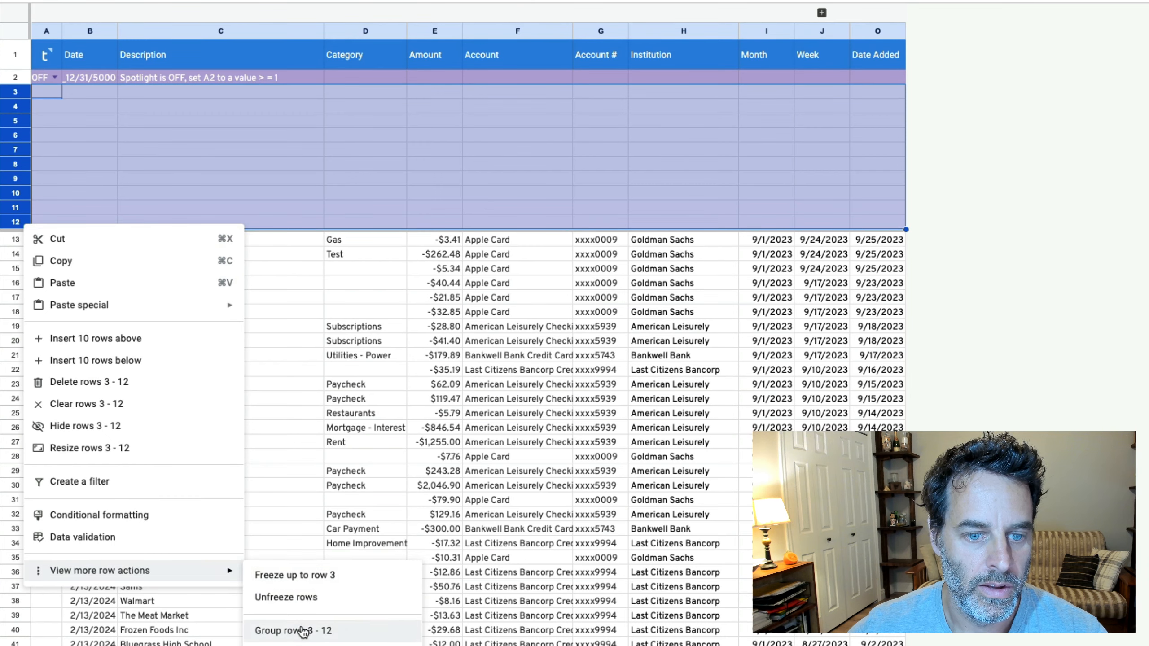
left_click(302, 632)
left_click(9, 78)
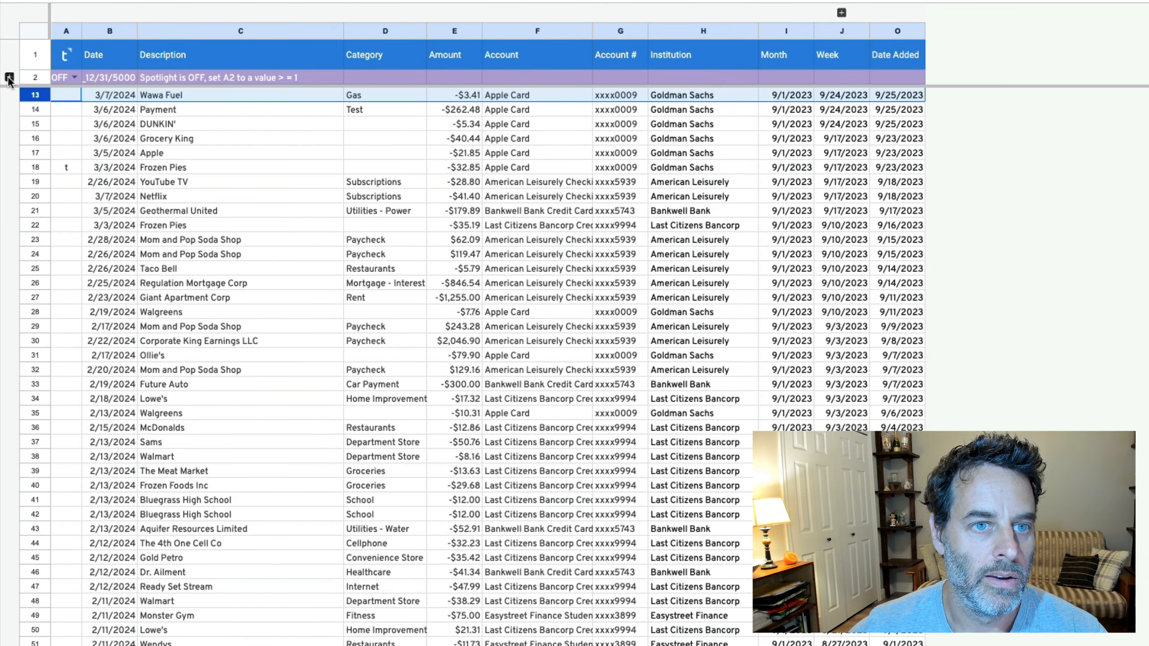
left_click(132, 154)
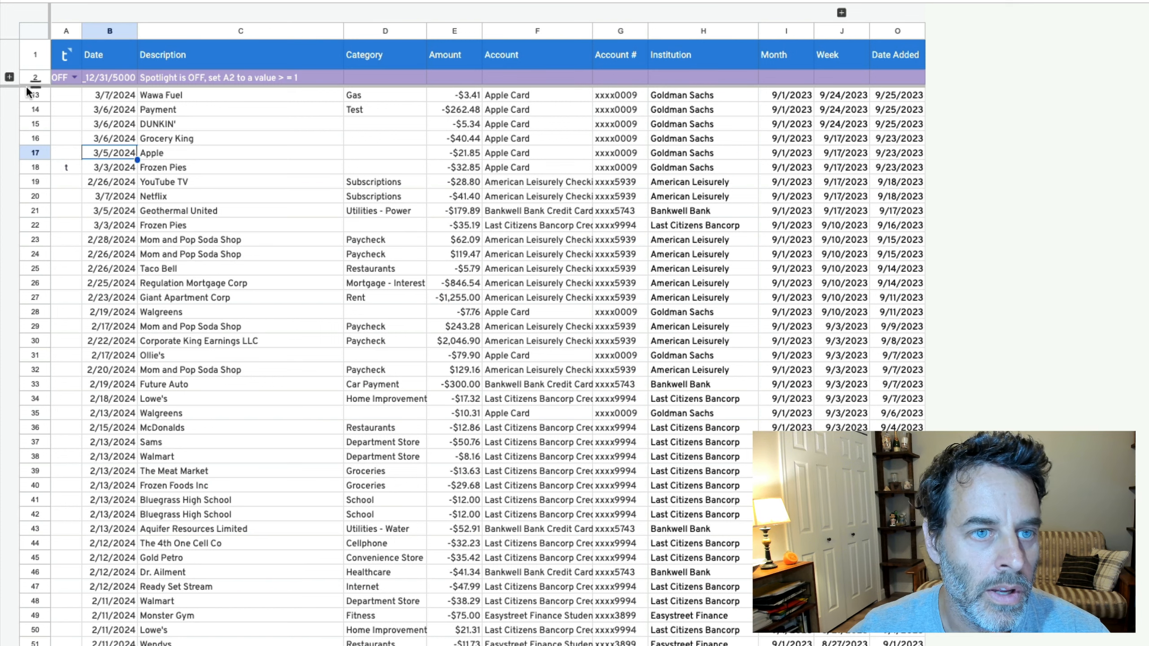
Step: Expand the group of spotlight rows and set the dropdown in A2 to 10
left_click(9, 78)
left_click(73, 77)
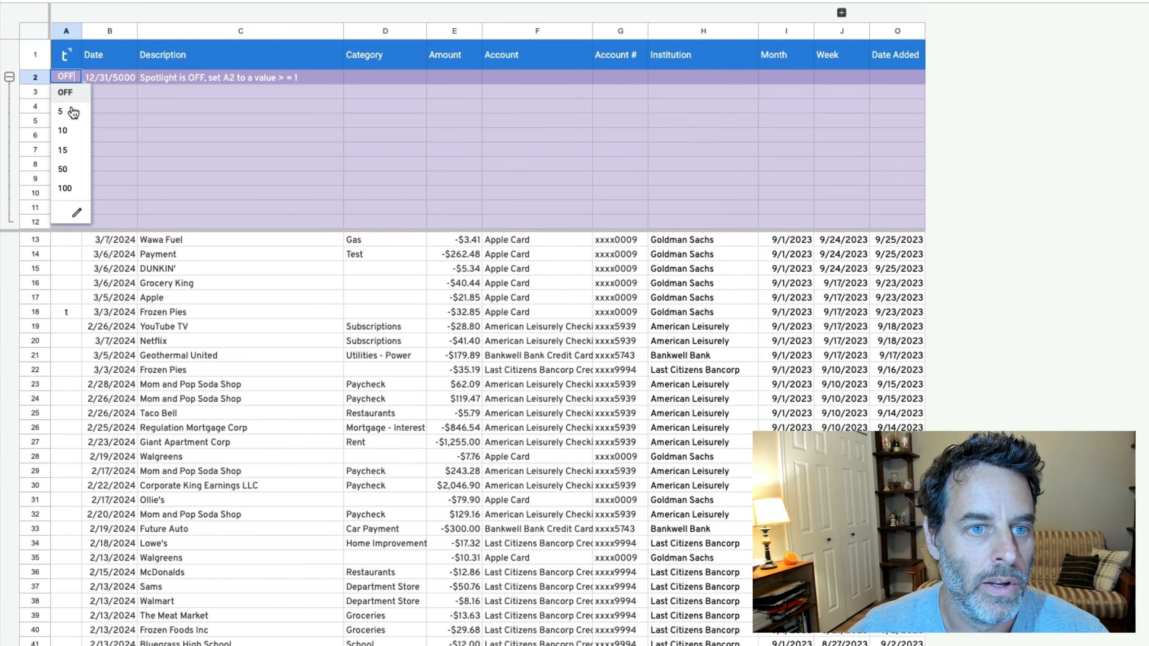
left_click(63, 130)
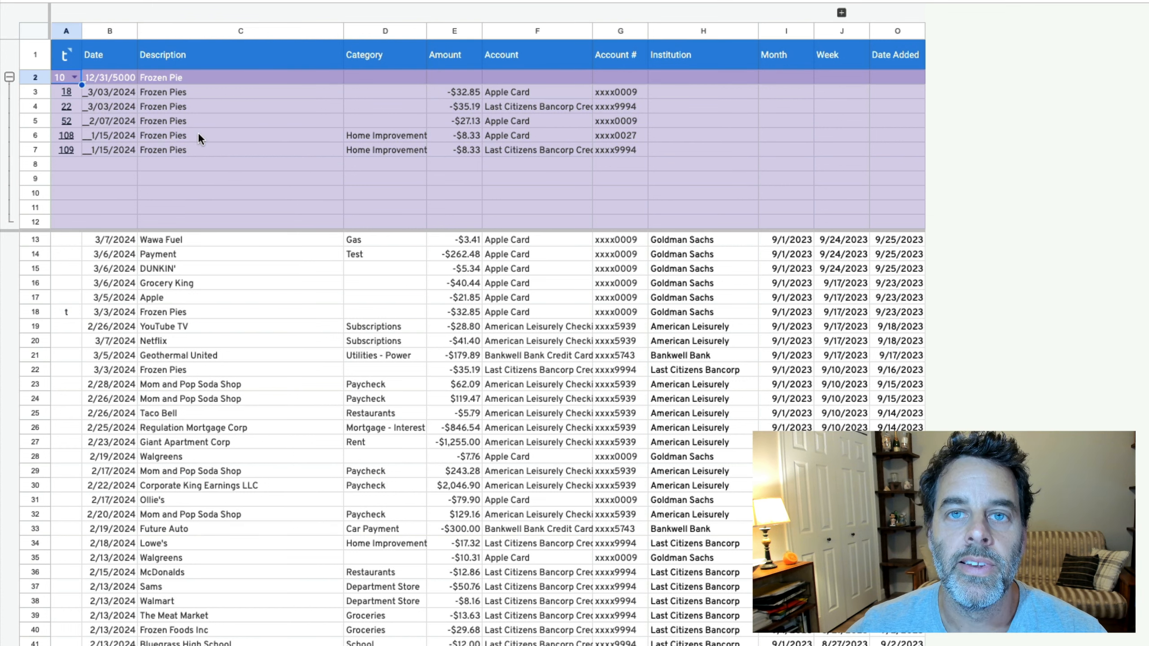
mouse_move(67, 107)
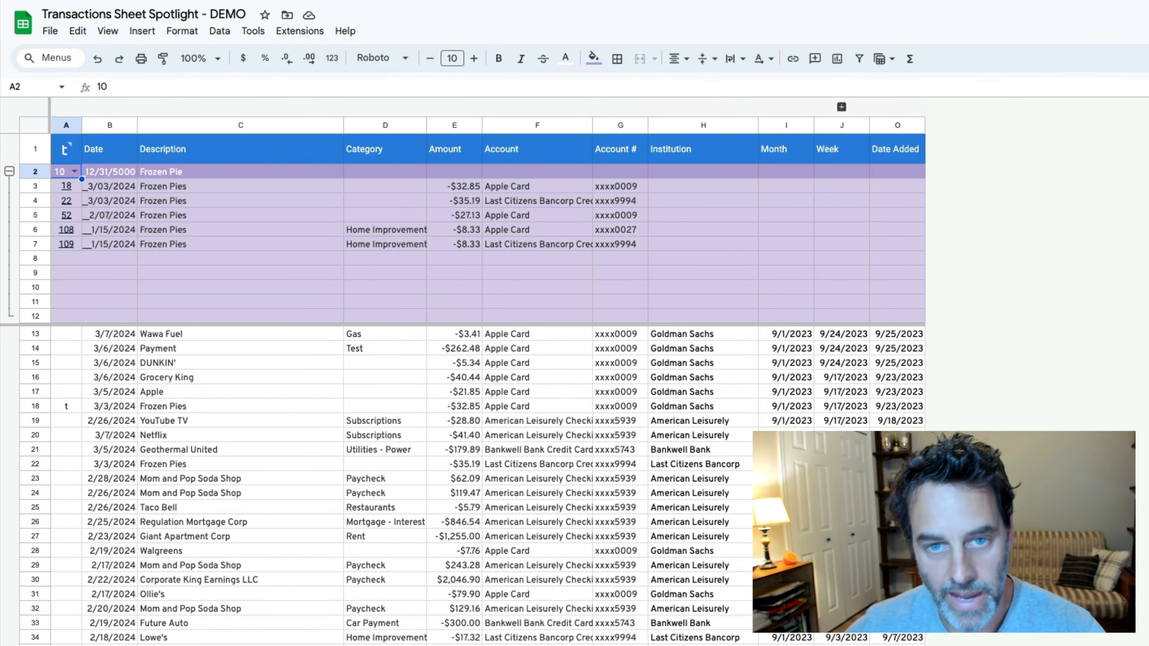
Step: Enter the formula =IFERROR(AVERAGE(E3:E12),) in E2 to average the spotlight amounts
left_click(457, 170)
left_click(315, 86)
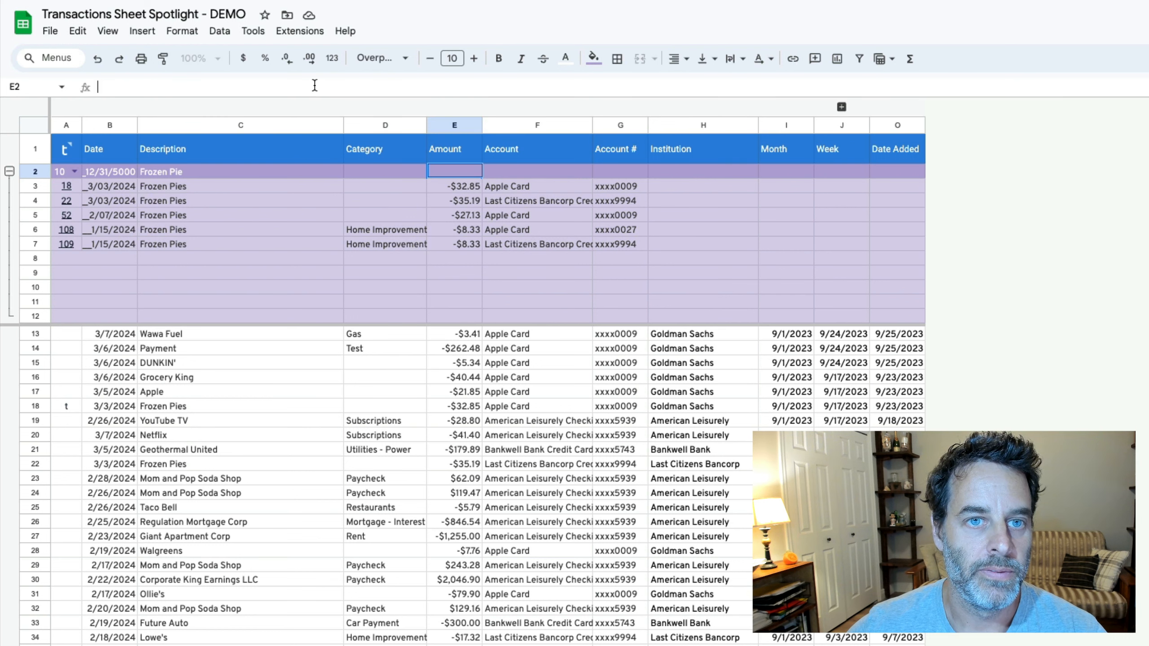
type("=IFERROR(AVERAGE(E3:E12),)")
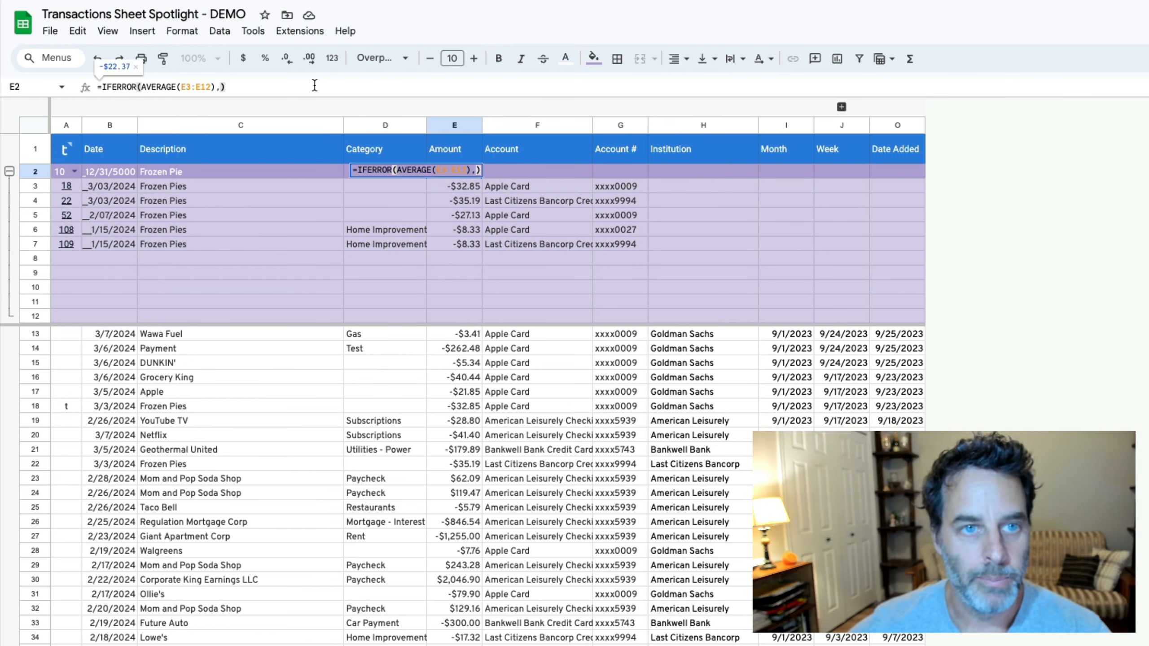
key("Return")
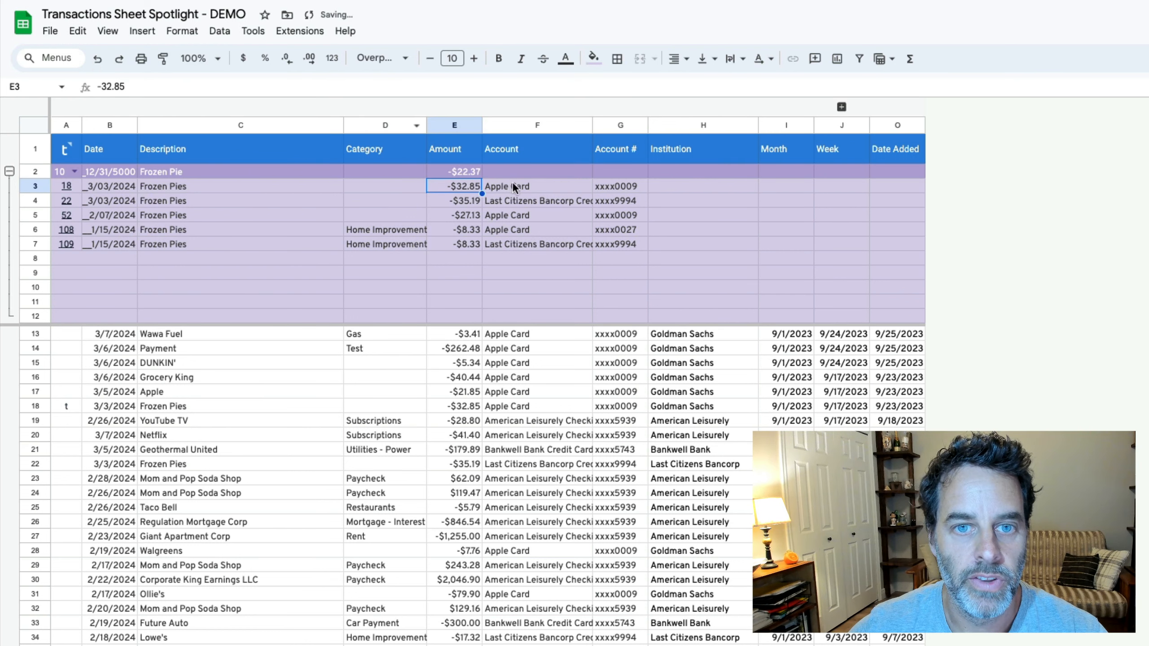